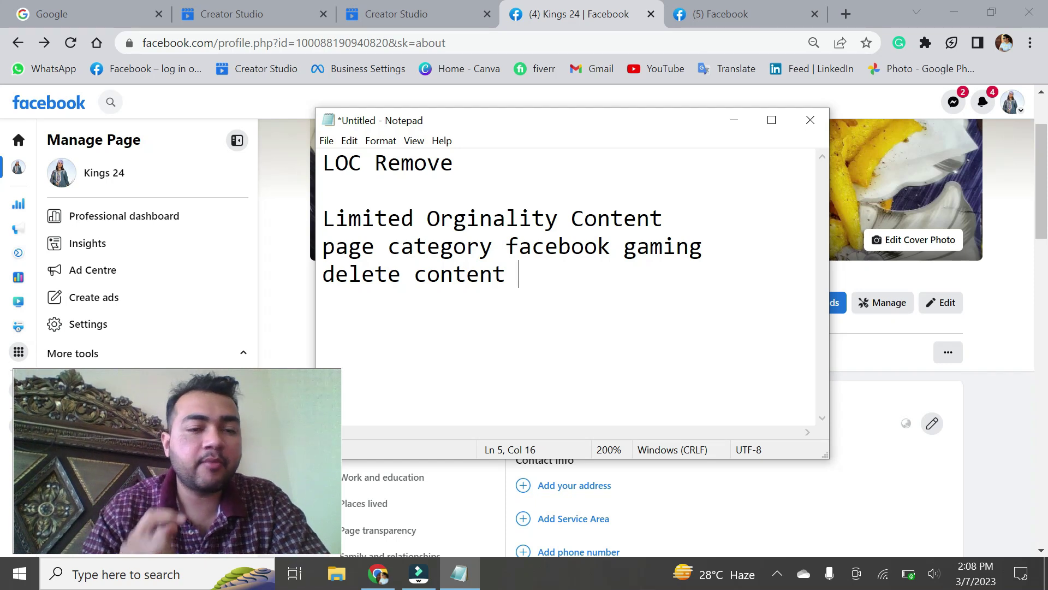
Add the lines "page settings" and "obs" to the end of the LOC Remove notes and minimise Notepad
type("page ")
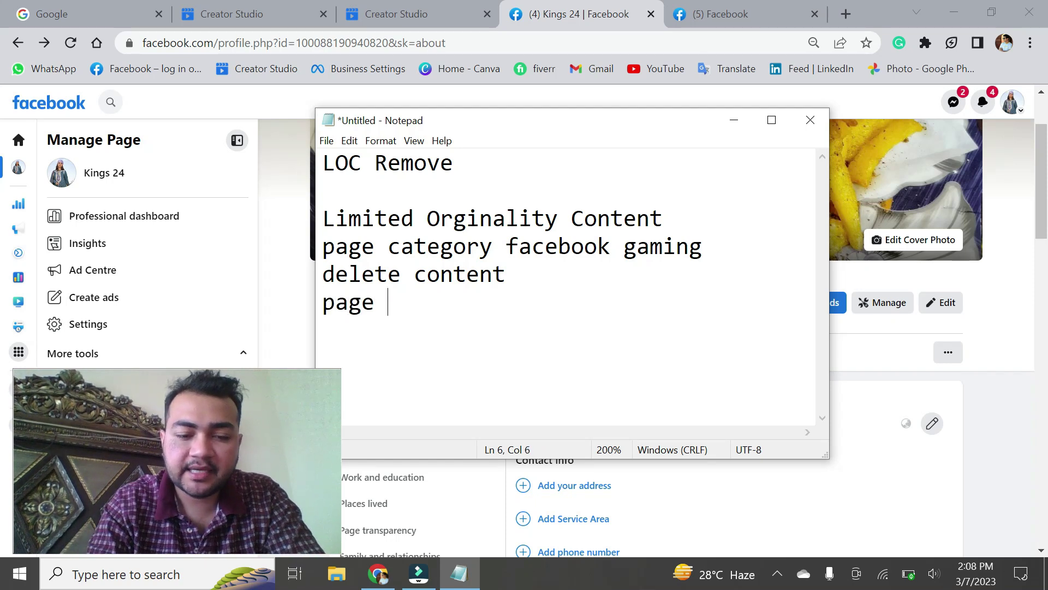
type("settings ")
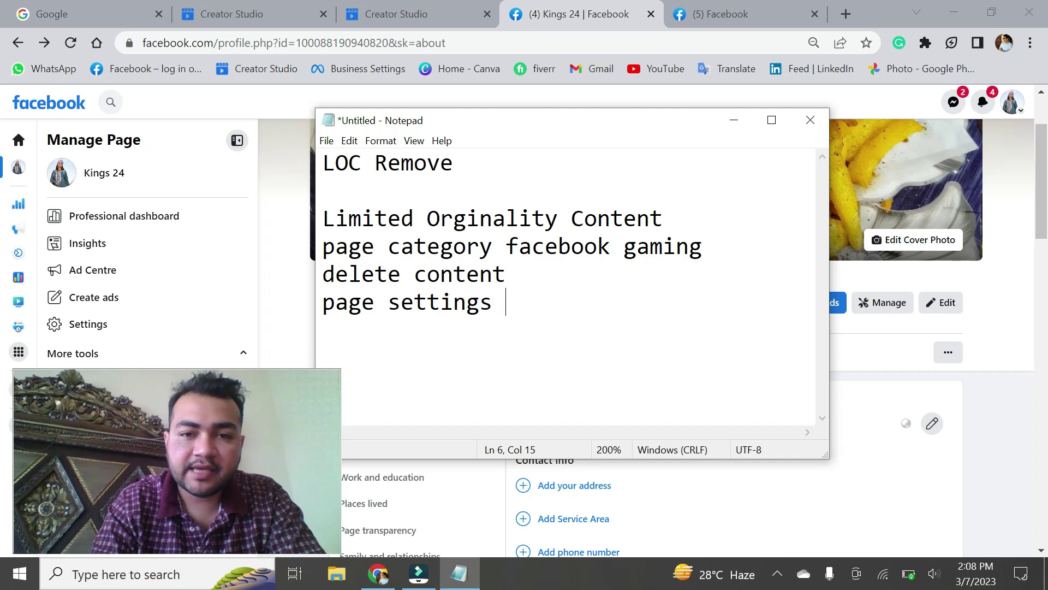
type("obs")
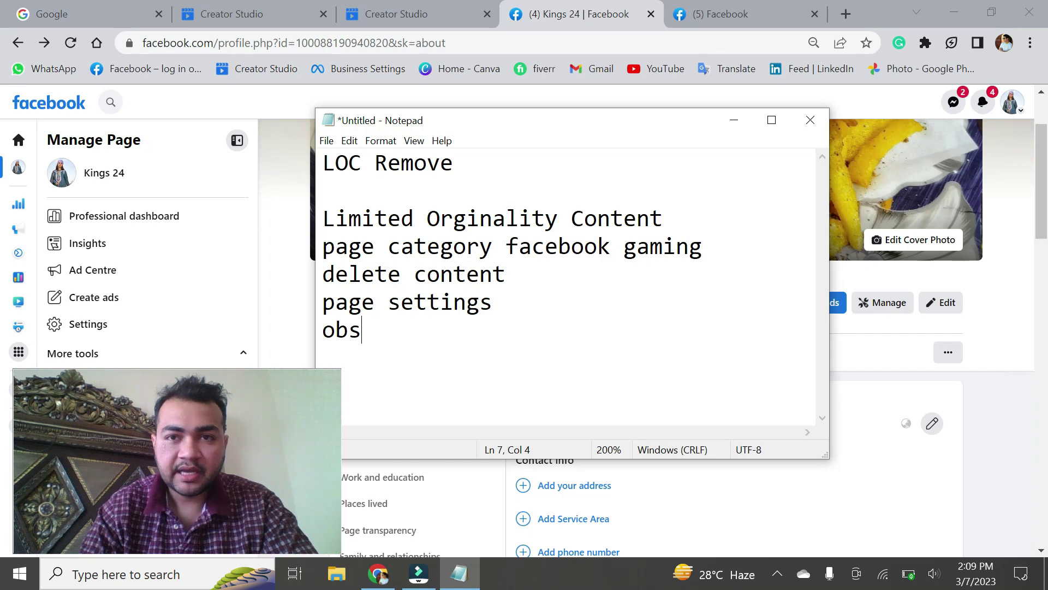
left_click(734, 120)
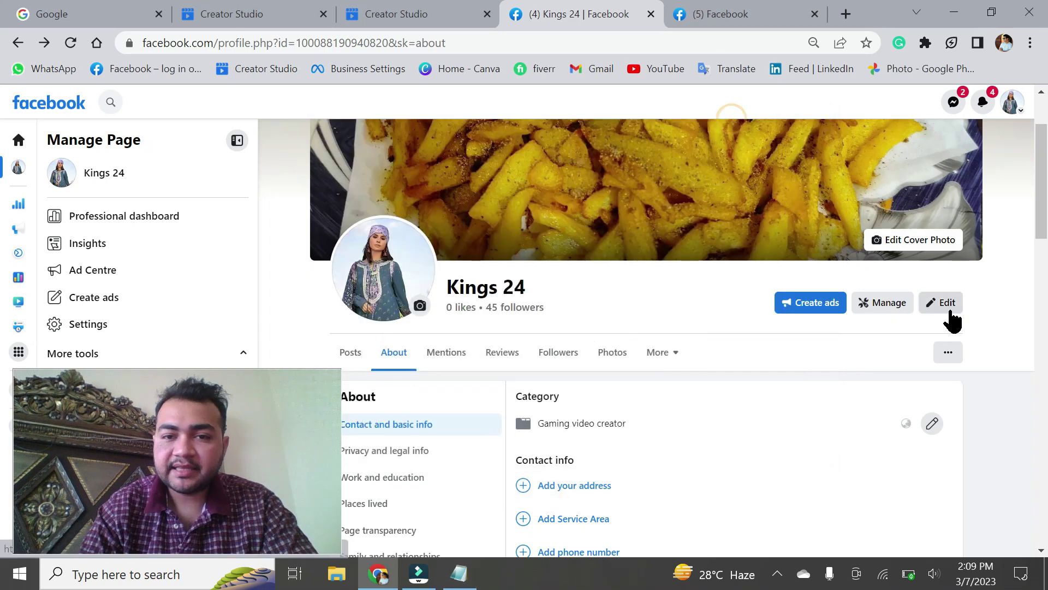
From the Kings 24 page, start creating a live video and choose the Go live option to reach the stream setup
left_click(1013, 103)
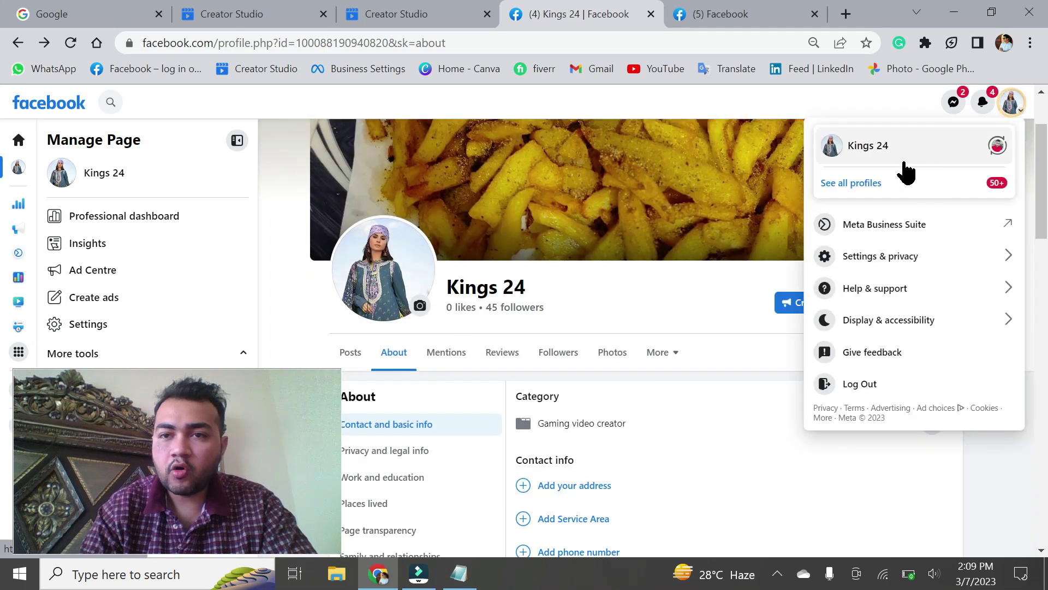
left_click(868, 159)
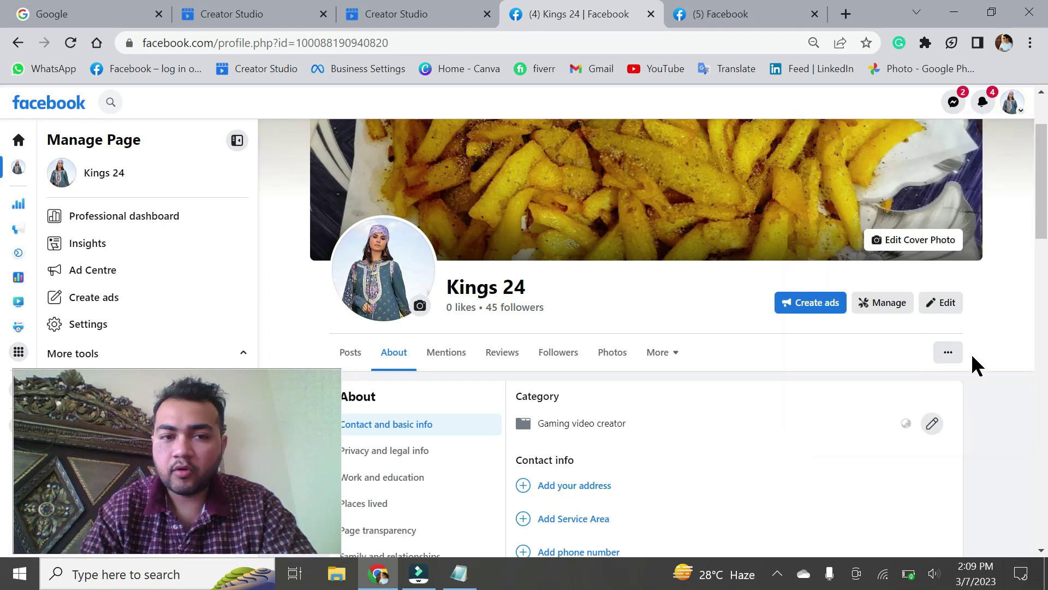
scroll(975, 417, "down", 3)
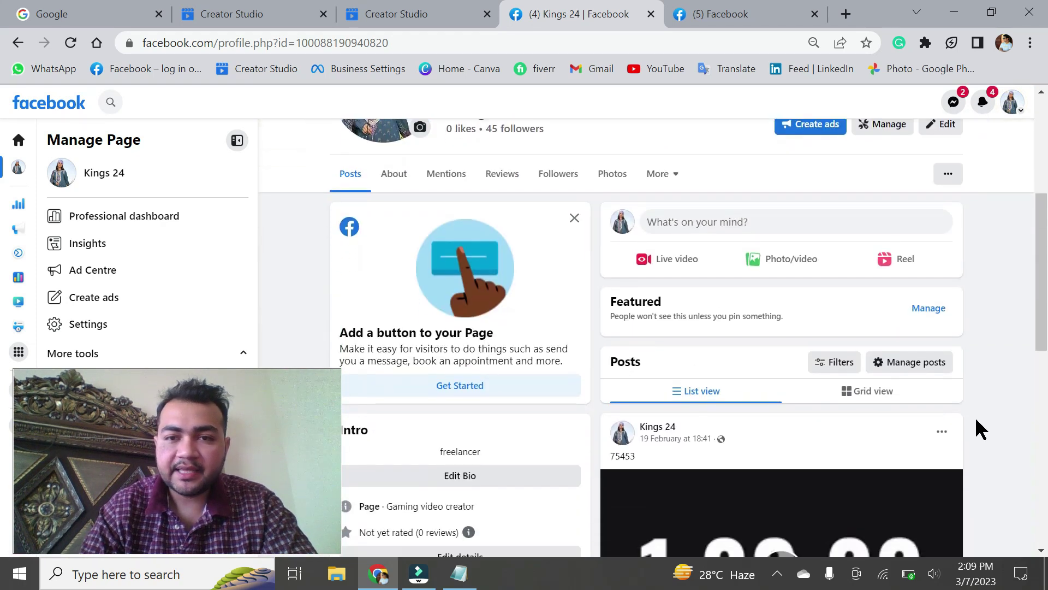
left_click(661, 263)
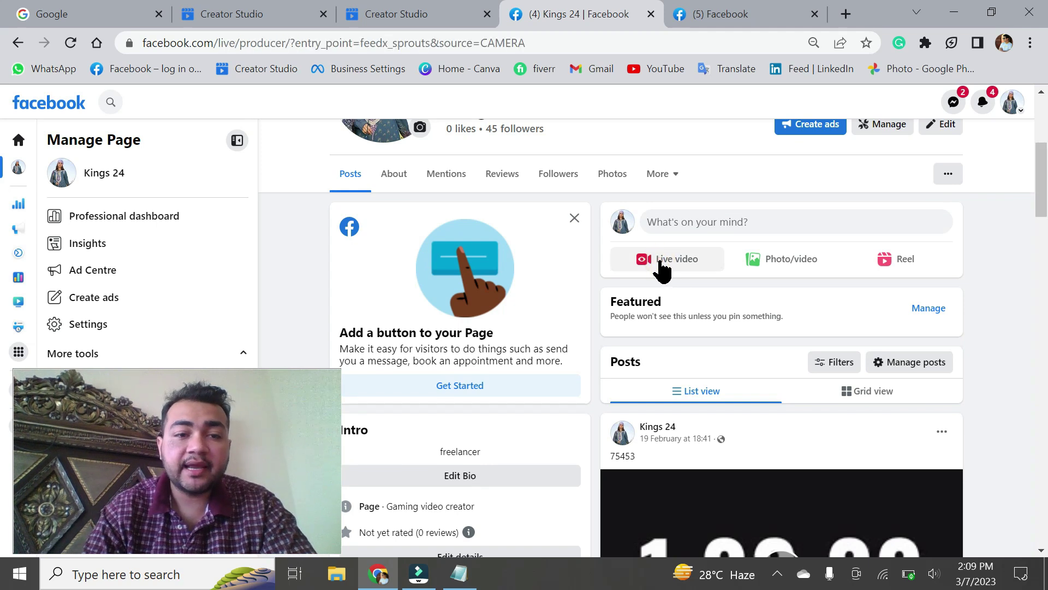
scroll(638, 276, "down", 4)
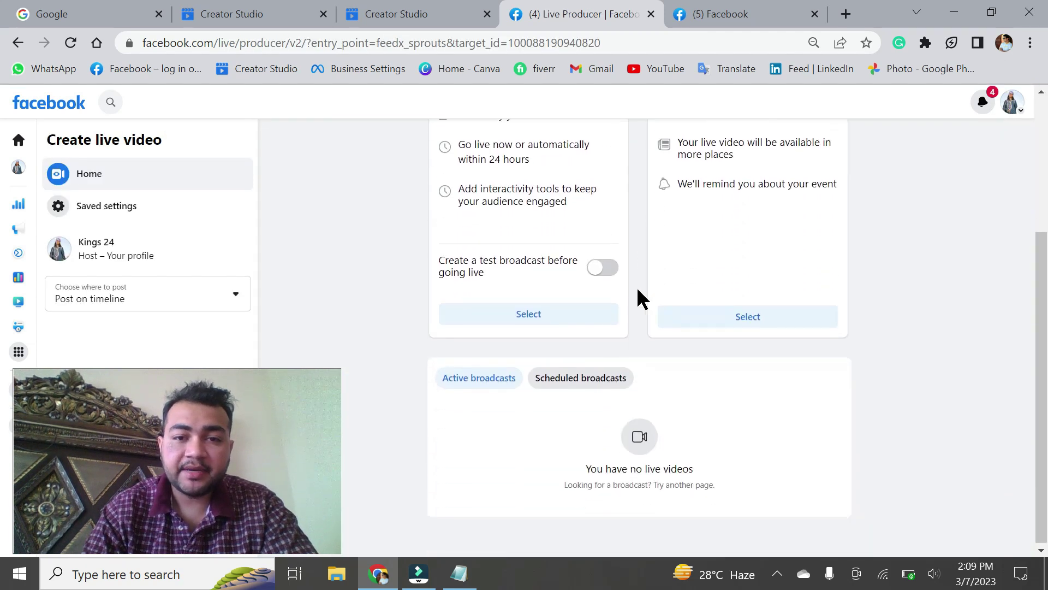
scroll(530, 233, "up", 2)
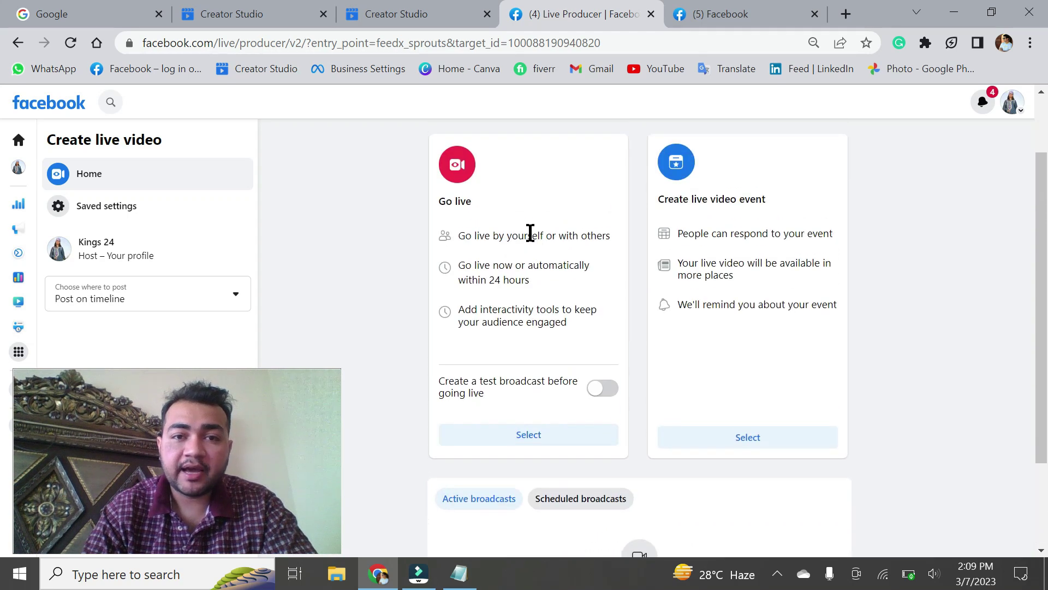
left_click(549, 434)
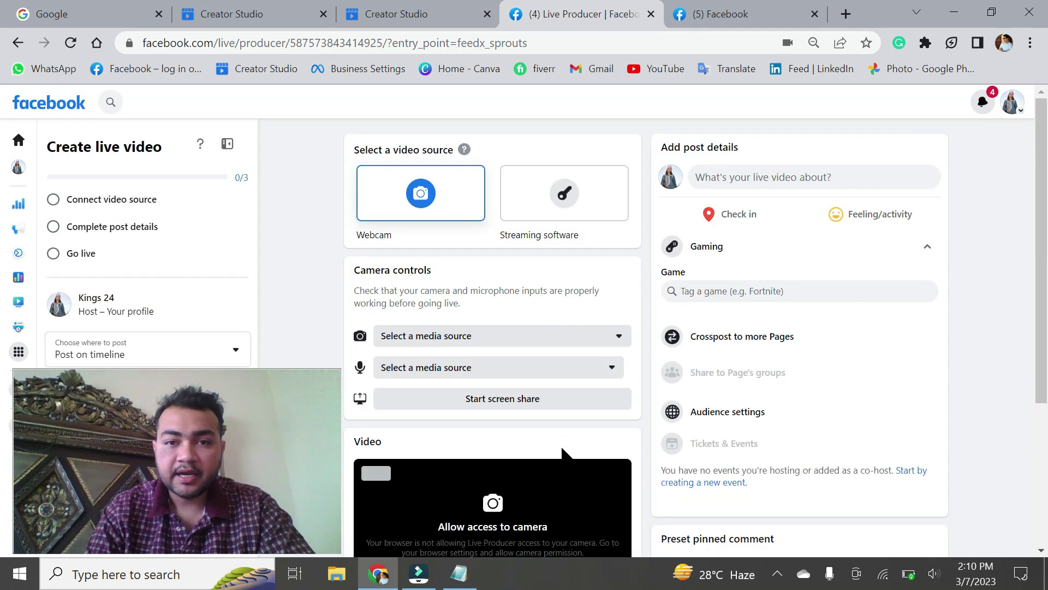
scroll(563, 447, "down", 4)
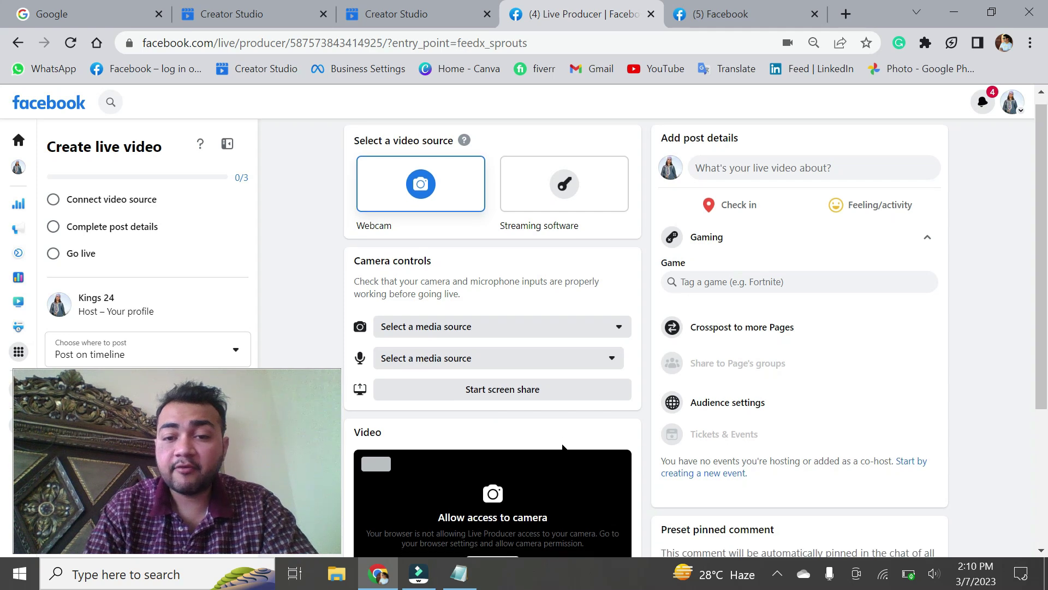
scroll(562, 450, "up", 4)
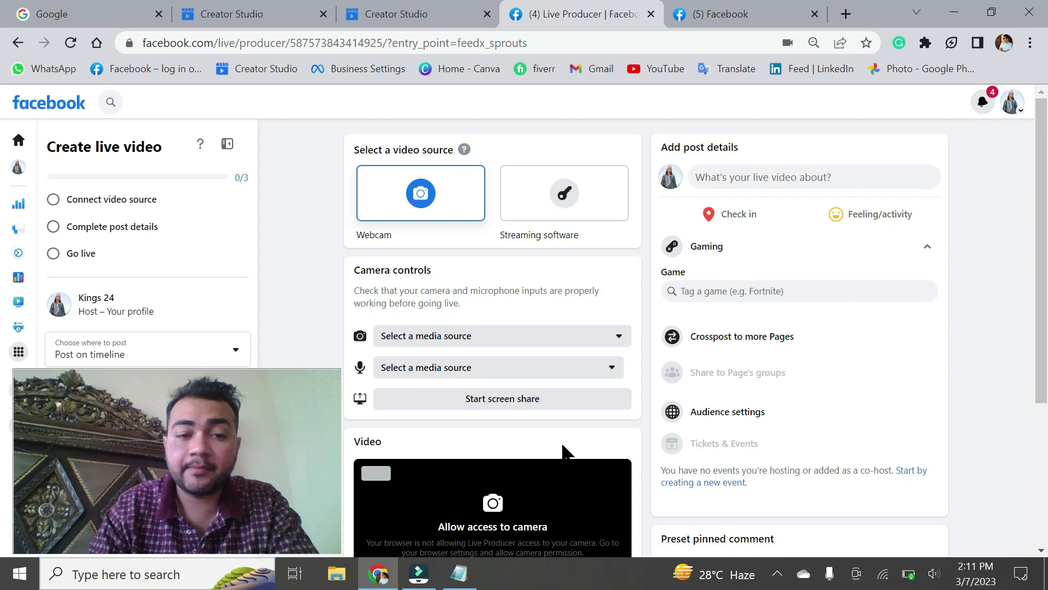
Switch to Notepad, add the line "twitch.tv" below "obs" in the notes, and minimise it
left_click(469, 572)
key("Return")
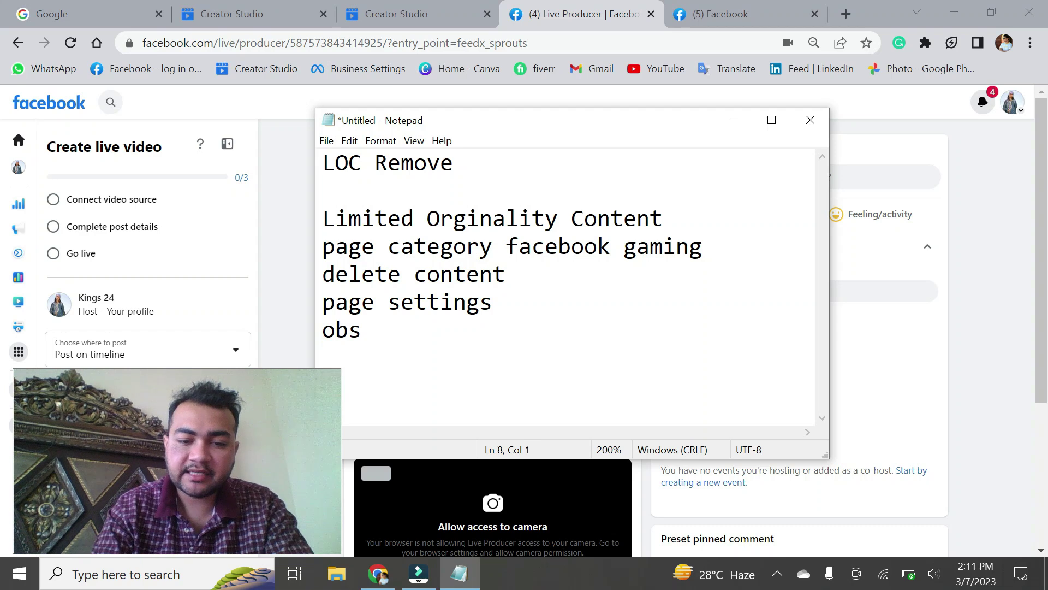
type("twitch.tv")
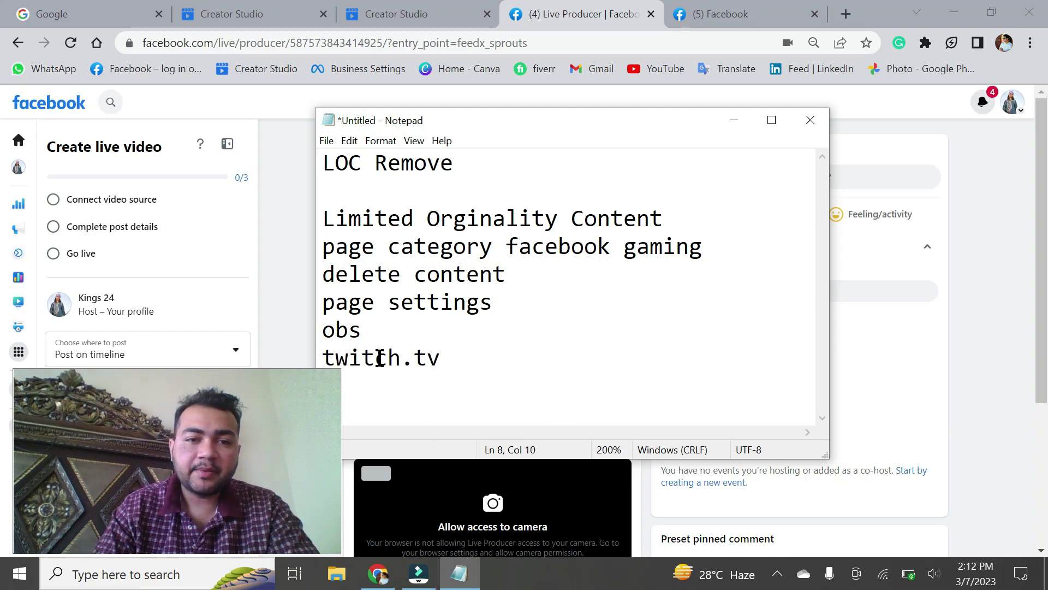
left_click(733, 120)
In the other Facebook browser tab, search Google for "twitch tv" and open the Twitch website
left_click(726, 14)
left_click(489, 44)
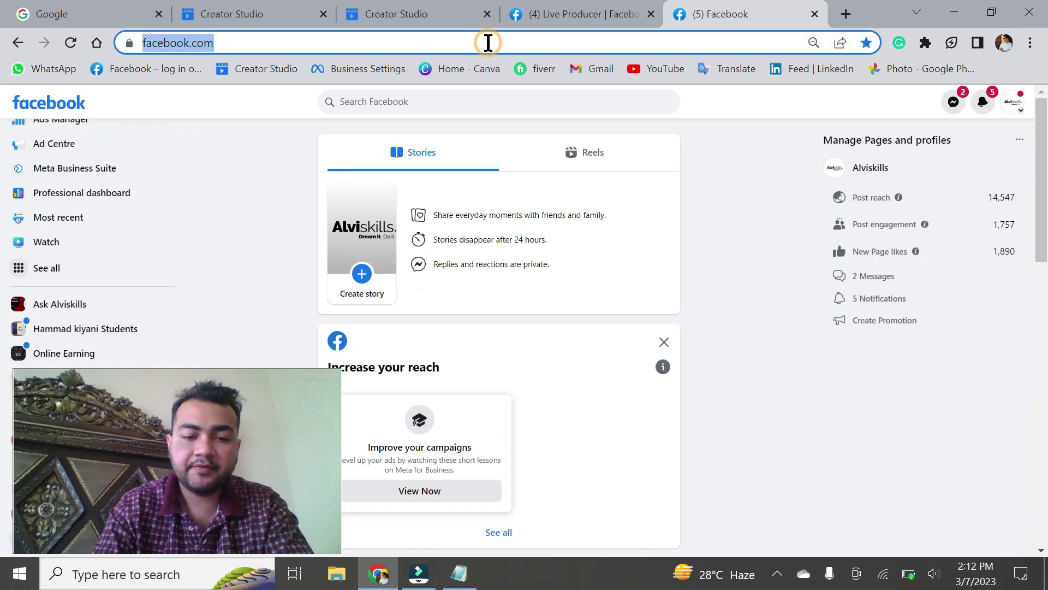
type("twict")
key("Down")
key("Down")
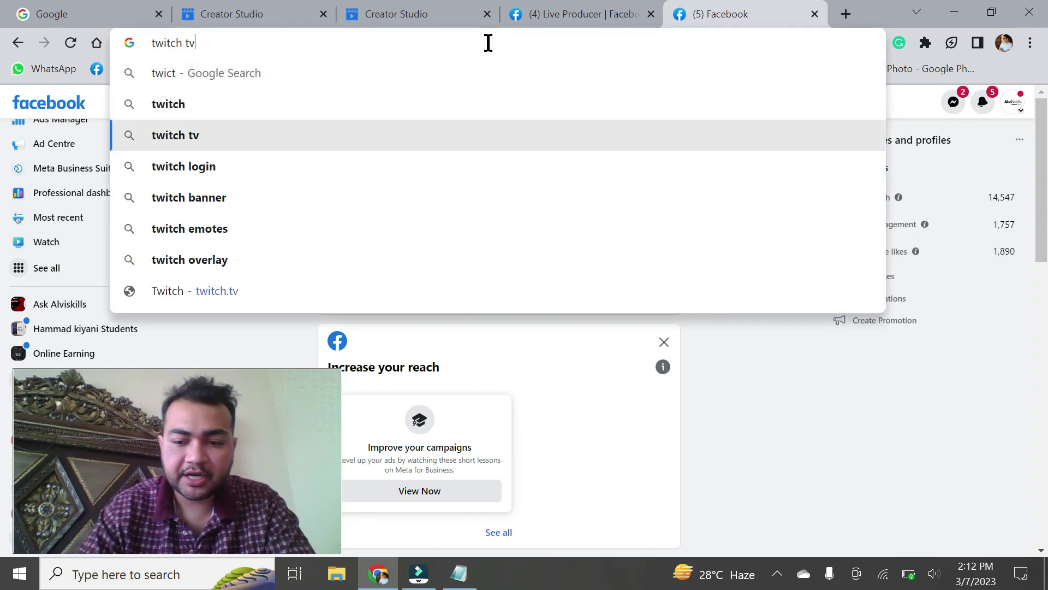
key("Return")
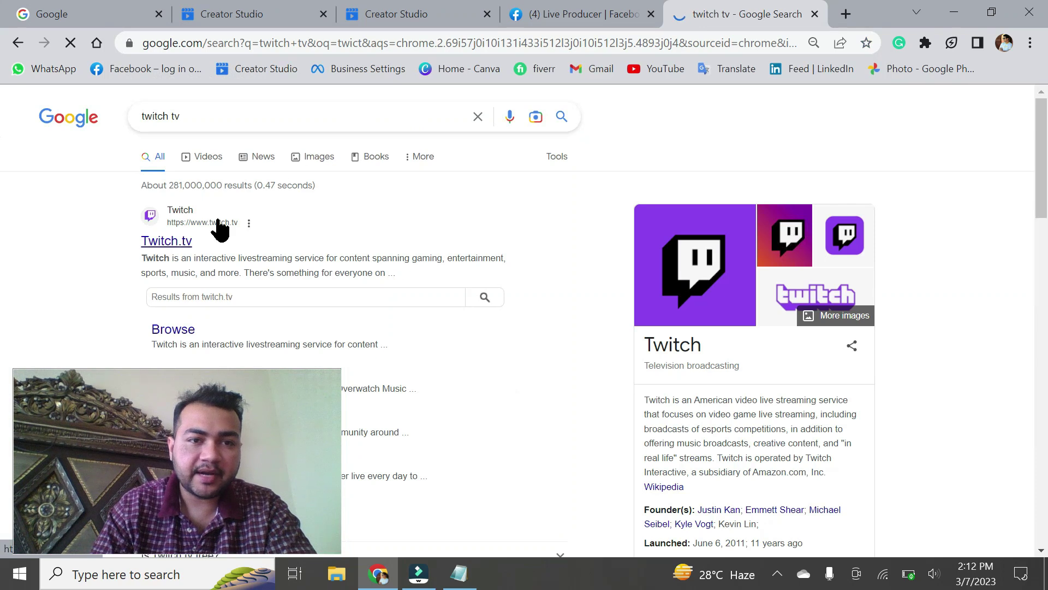
left_click(171, 241)
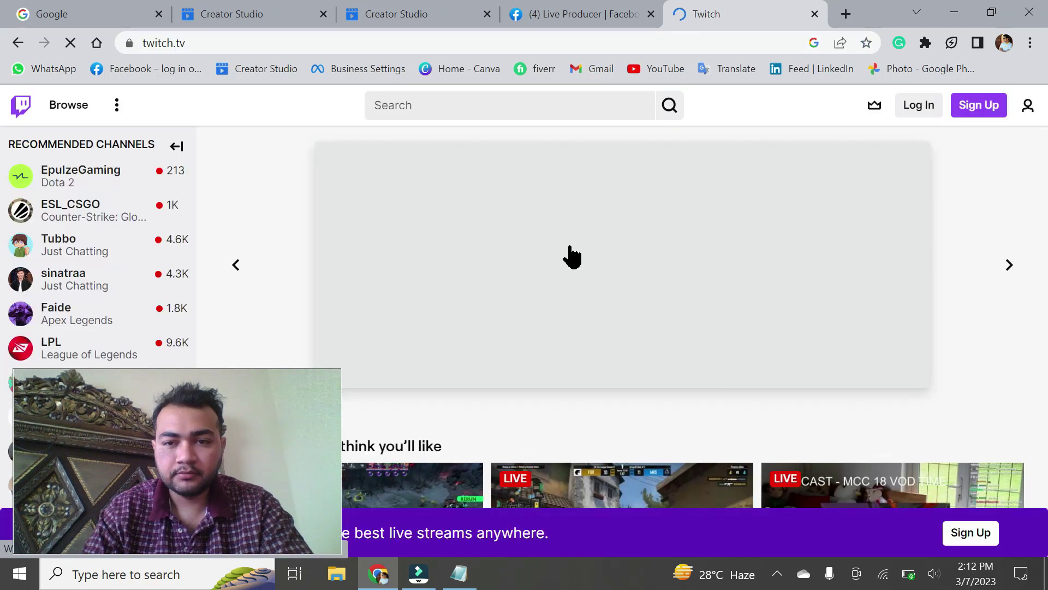
Find the a2guapo live stream on Twitch by searching for "gta" and copy the channel's web address
scroll(819, 390, "down", 5)
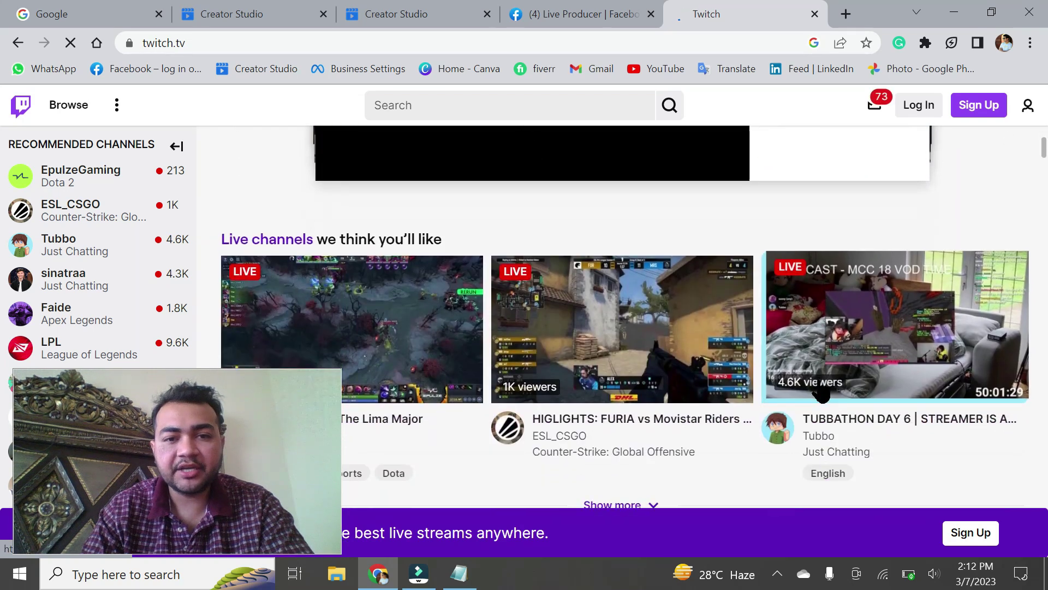
scroll(820, 390, "down", 2)
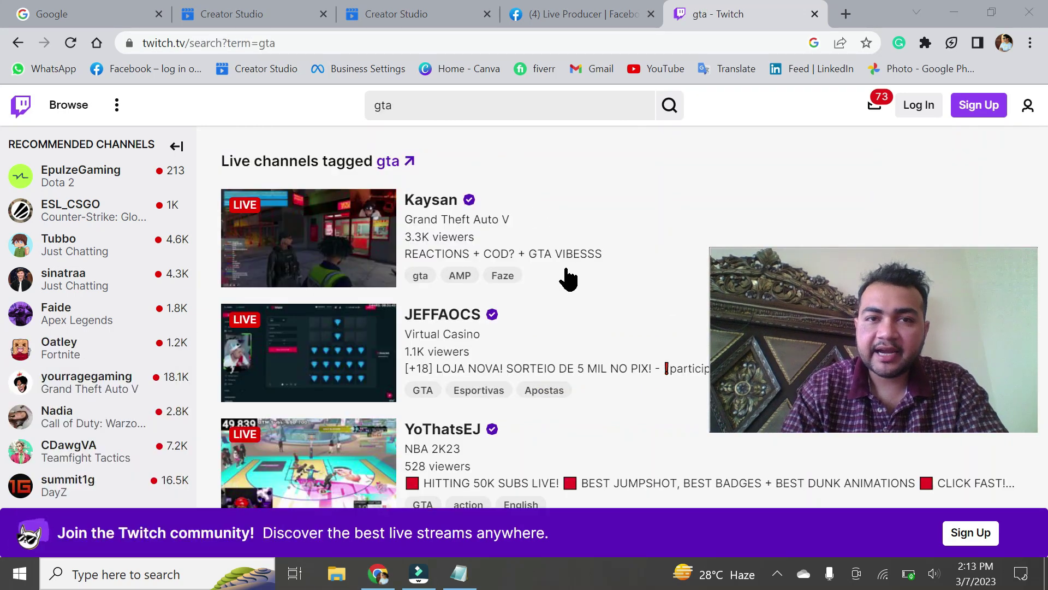
scroll(565, 276, "down", 4)
scroll(568, 278, "down", 4)
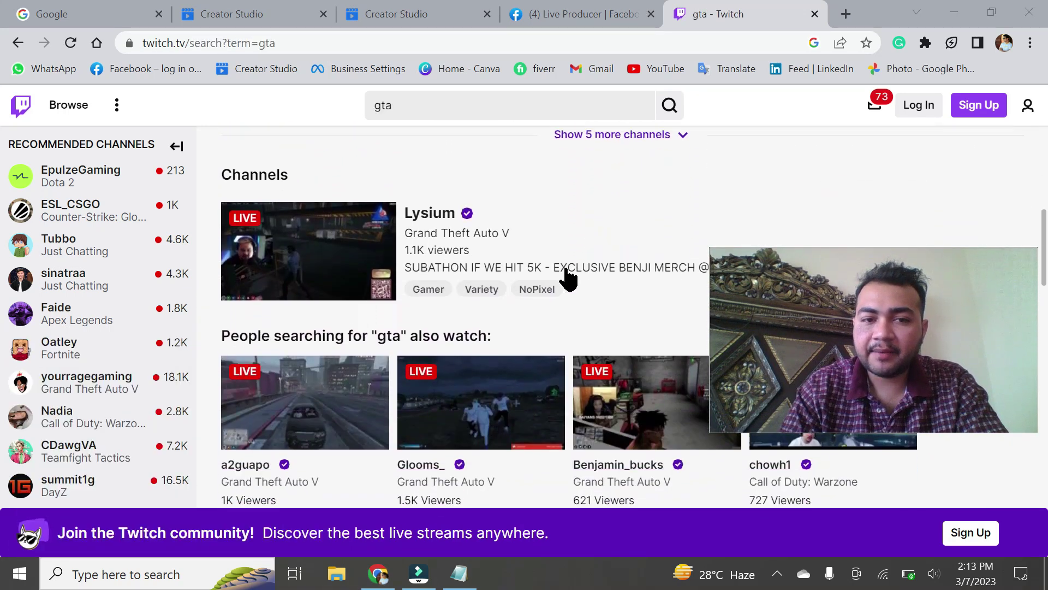
scroll(568, 279, "down", 3)
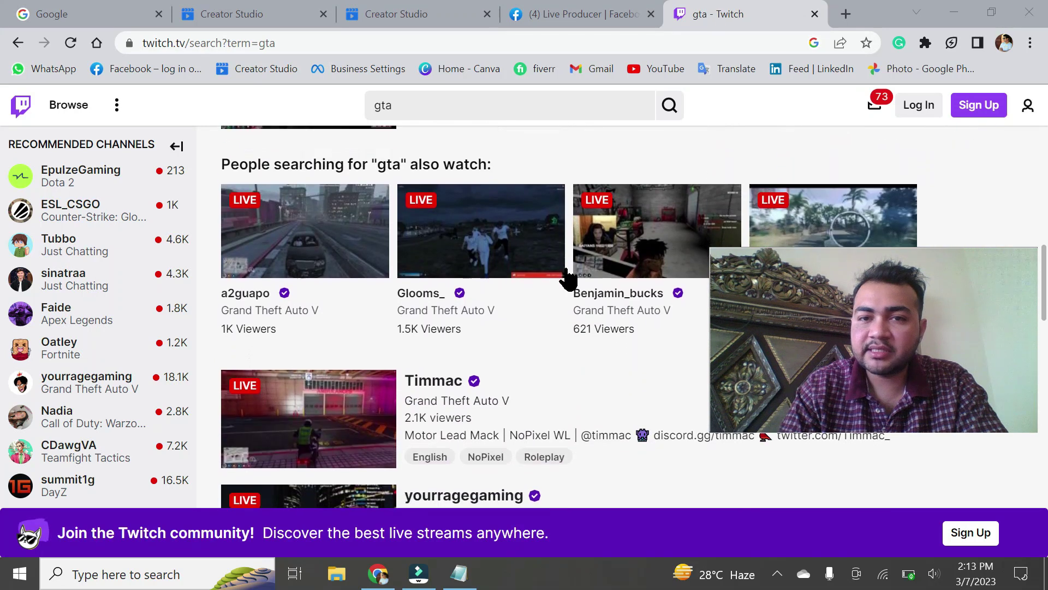
scroll(568, 278, "down", 2)
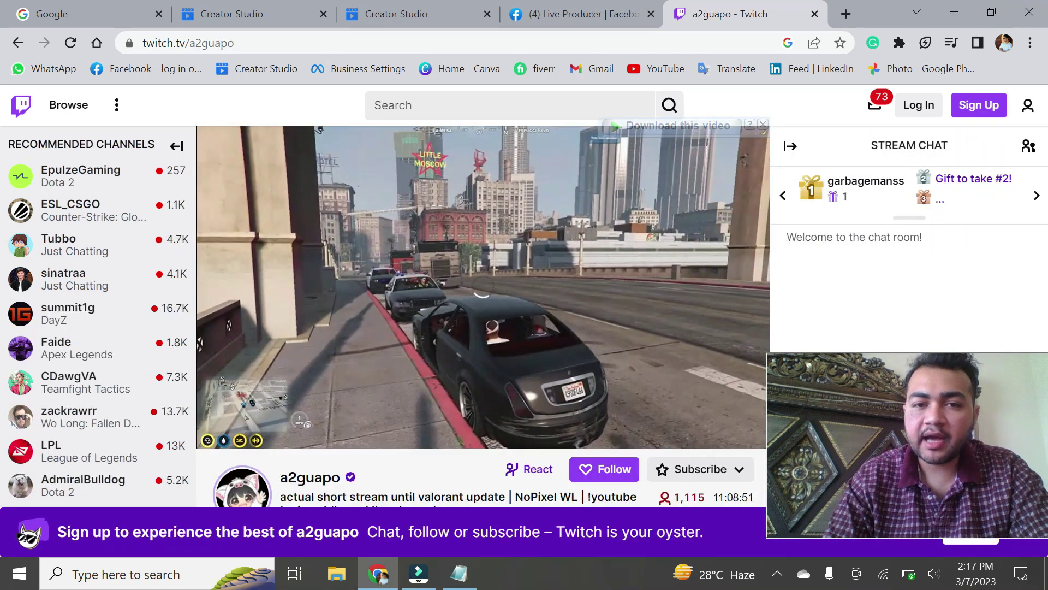
left_click(240, 43)
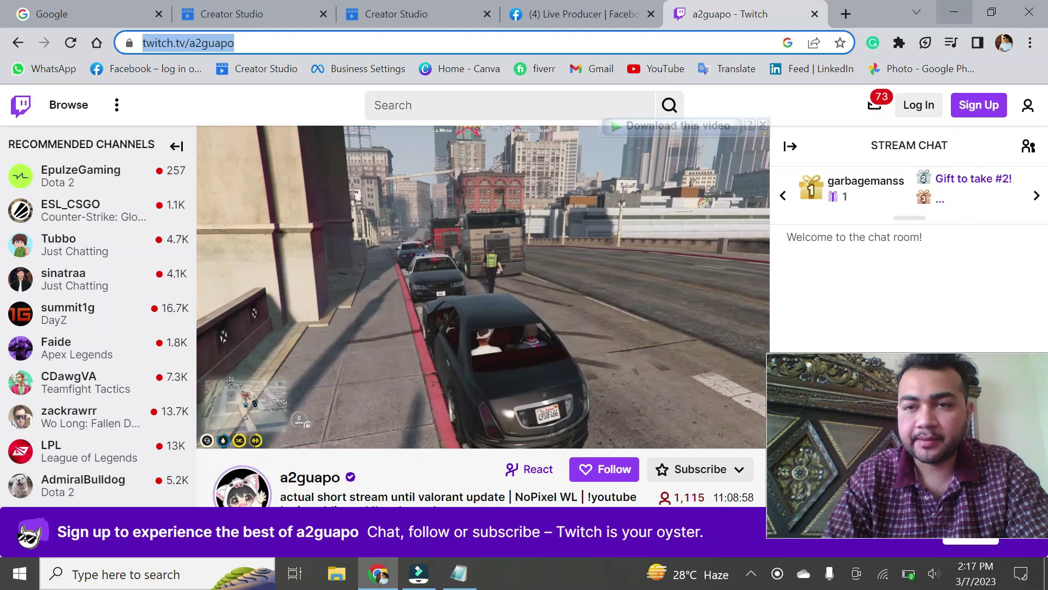
Switch to OBS and add a new Browser source with its default name to the scene
key("super+d")
left_click(385, 120)
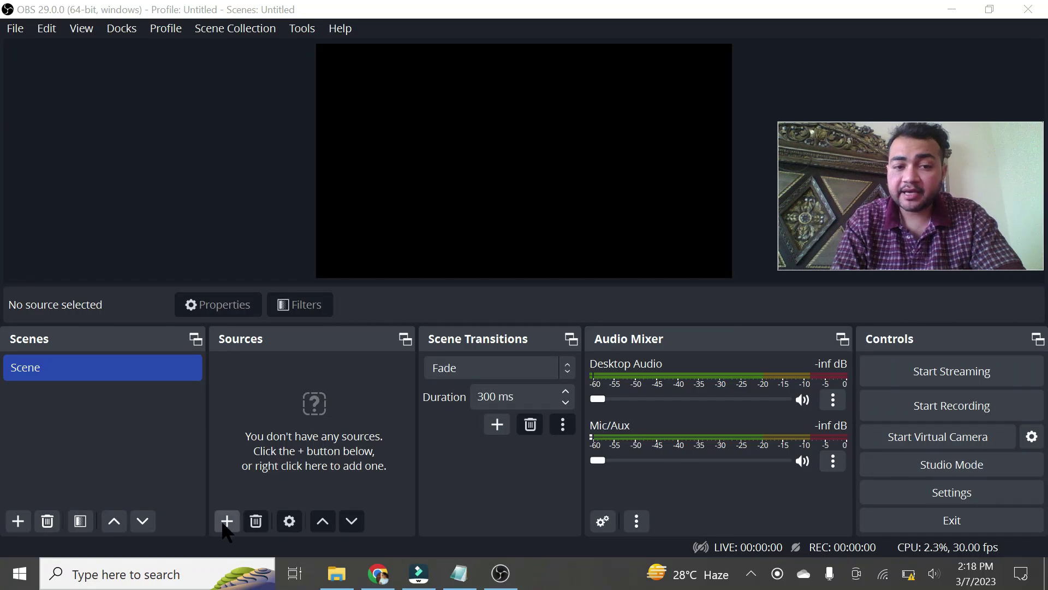
left_click(225, 522)
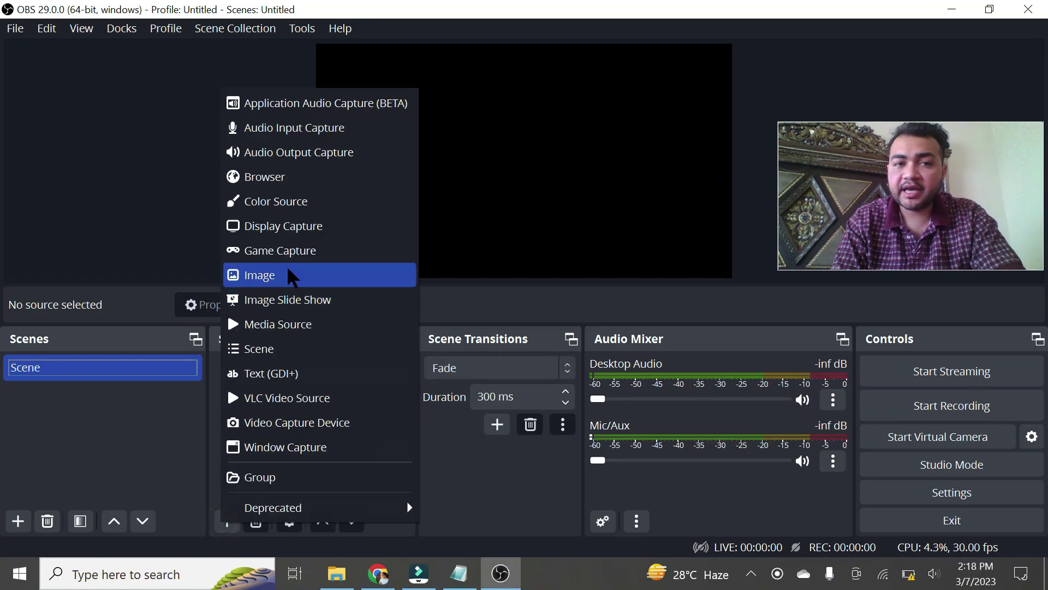
left_click(280, 168)
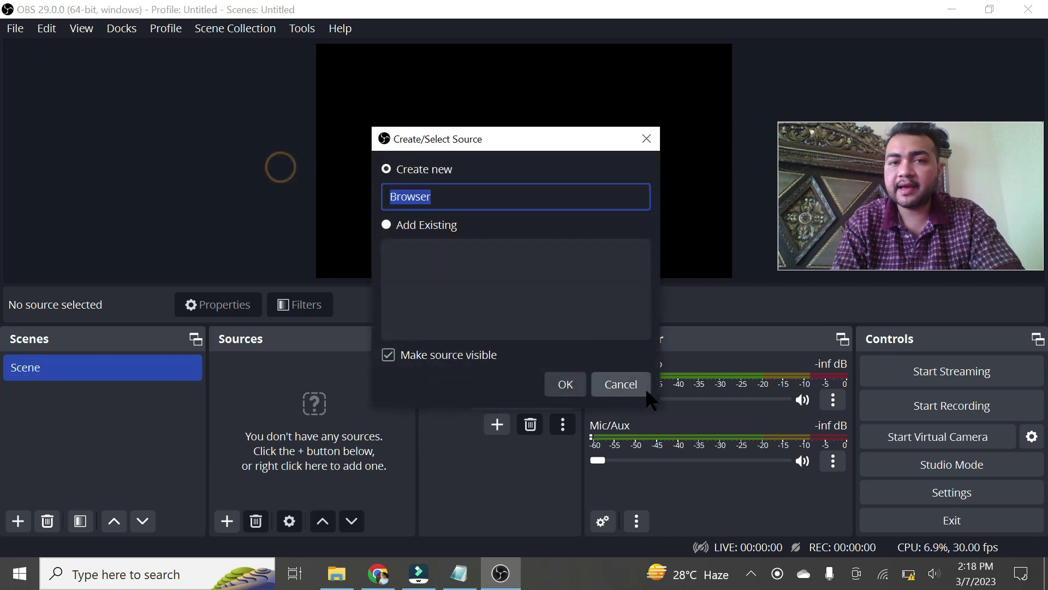
left_click(563, 382)
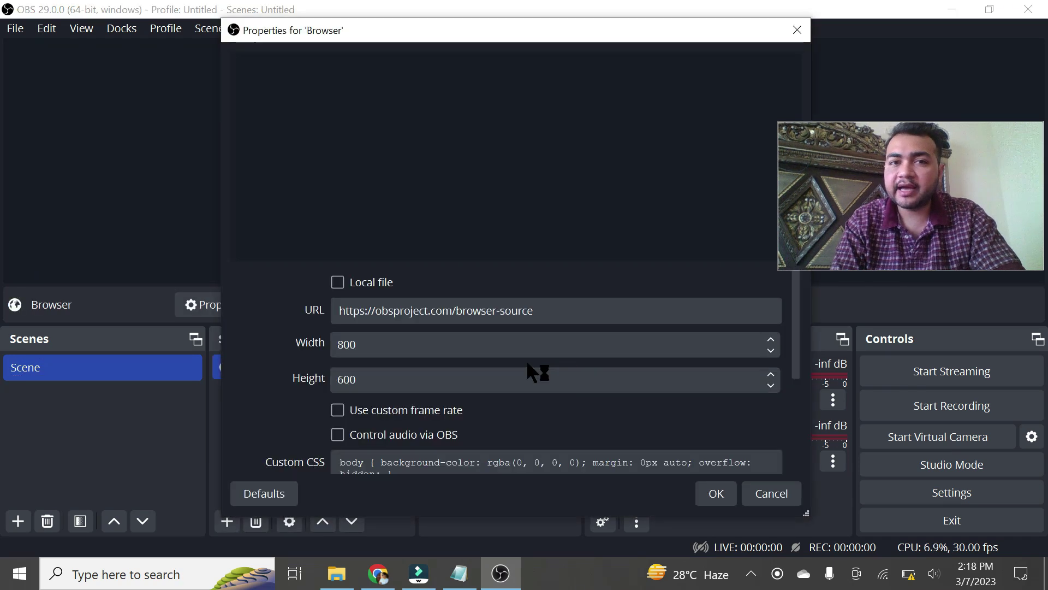
left_click(428, 311)
key("ctrl+a")
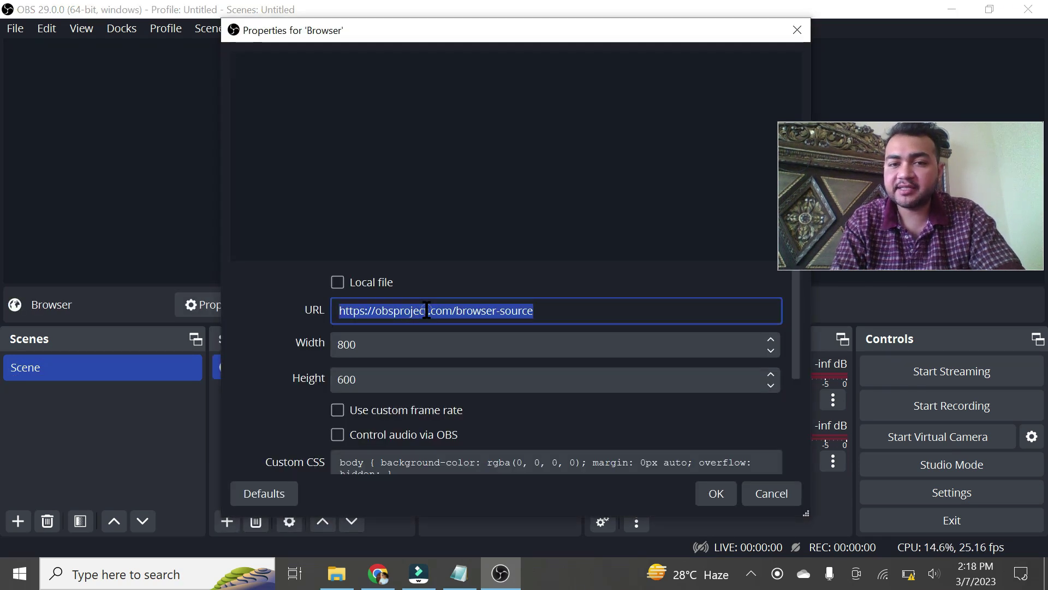
type("https://www.twitch.tv/a2guapo")
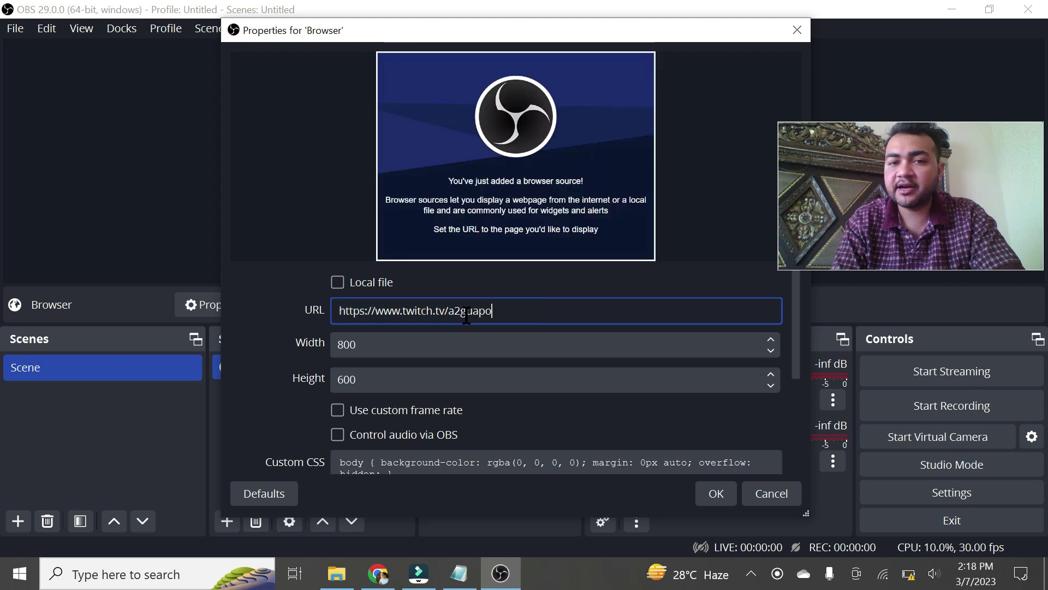
left_click(337, 410)
left_click(339, 434)
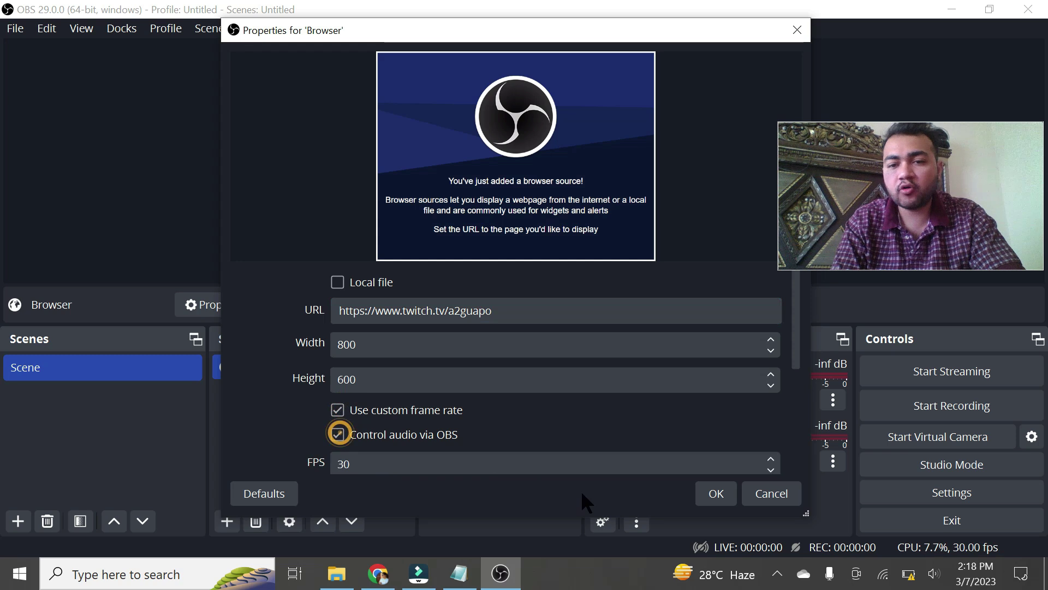
left_click(714, 499)
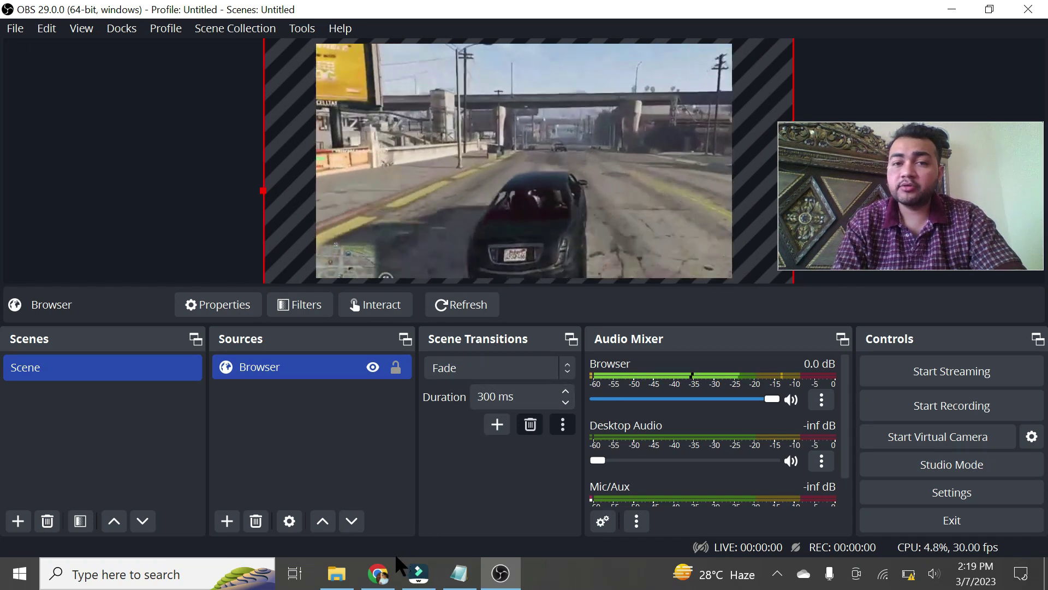
Switch to Facebook Live Producer in the browser and save the post details with "My Gamings Skills" as both title and description
left_click(377, 574)
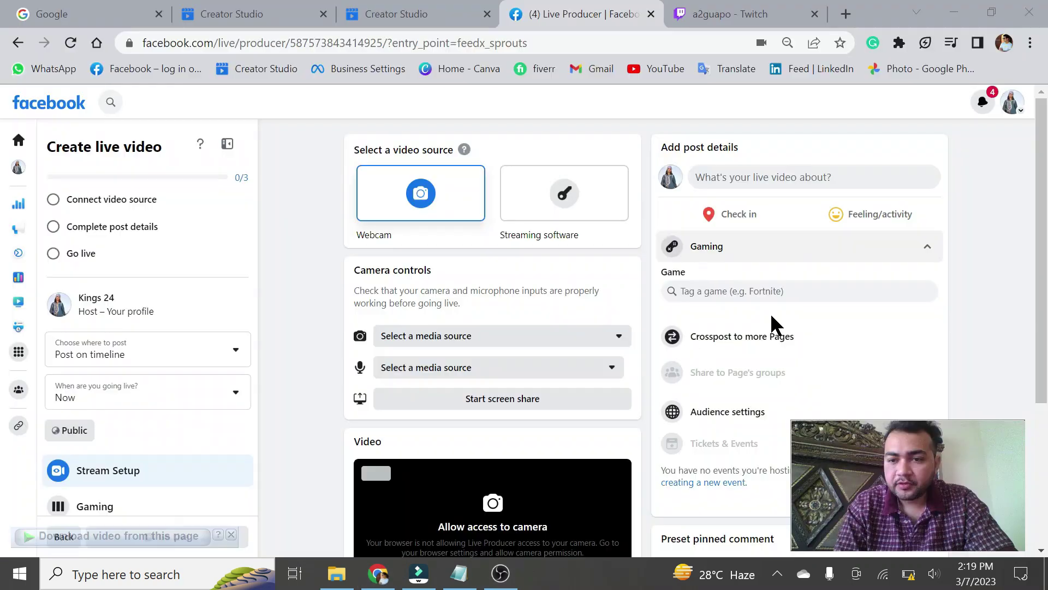
left_click(735, 179)
left_click(439, 277)
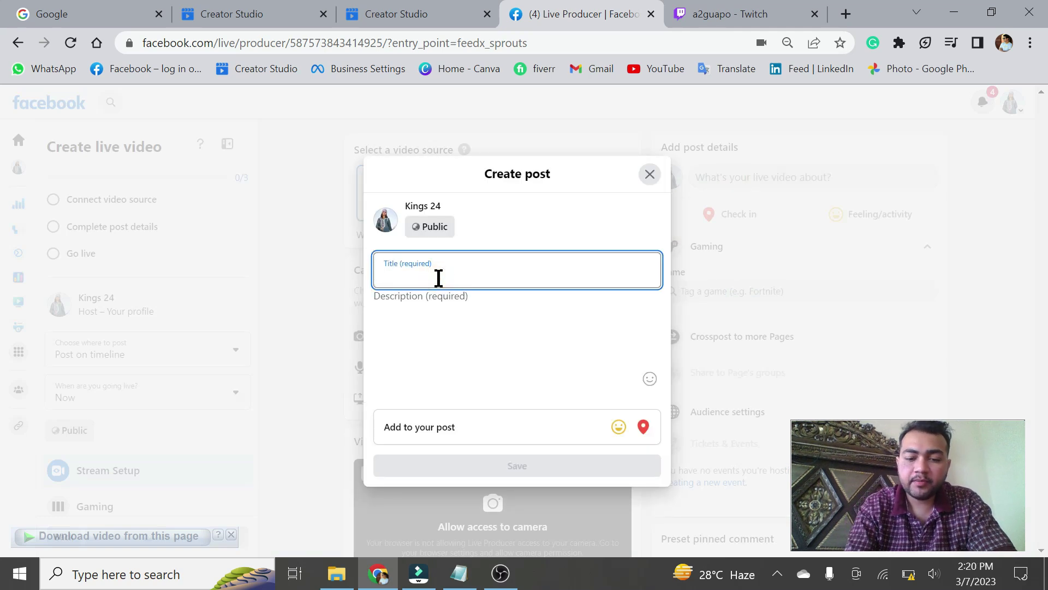
type("My Gamings Skills")
key("ctrl+a")
key("ctrl+c")
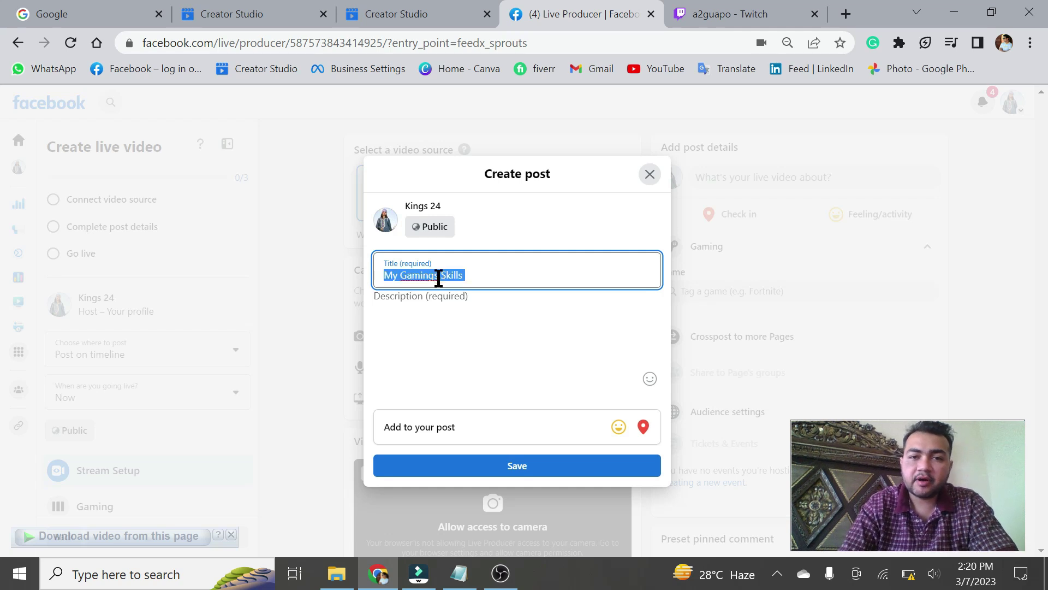
left_click(444, 312)
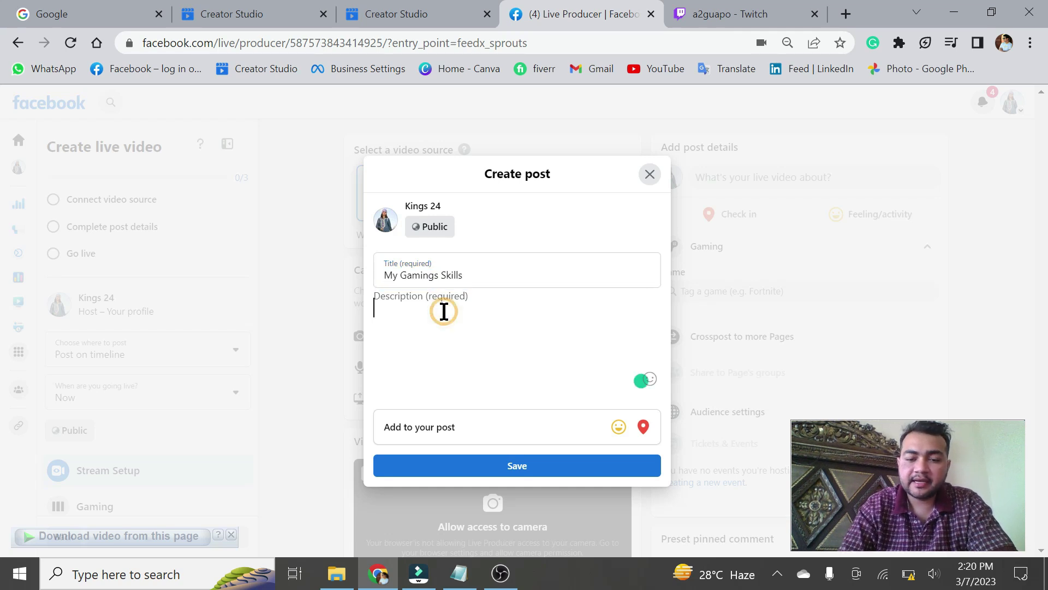
key("ctrl+v")
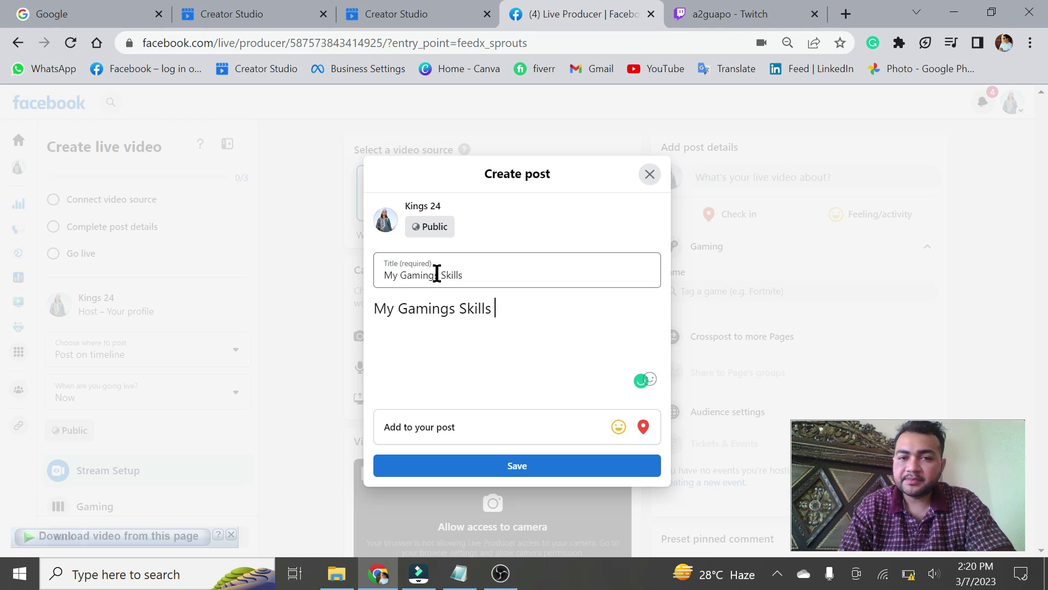
left_click(528, 465)
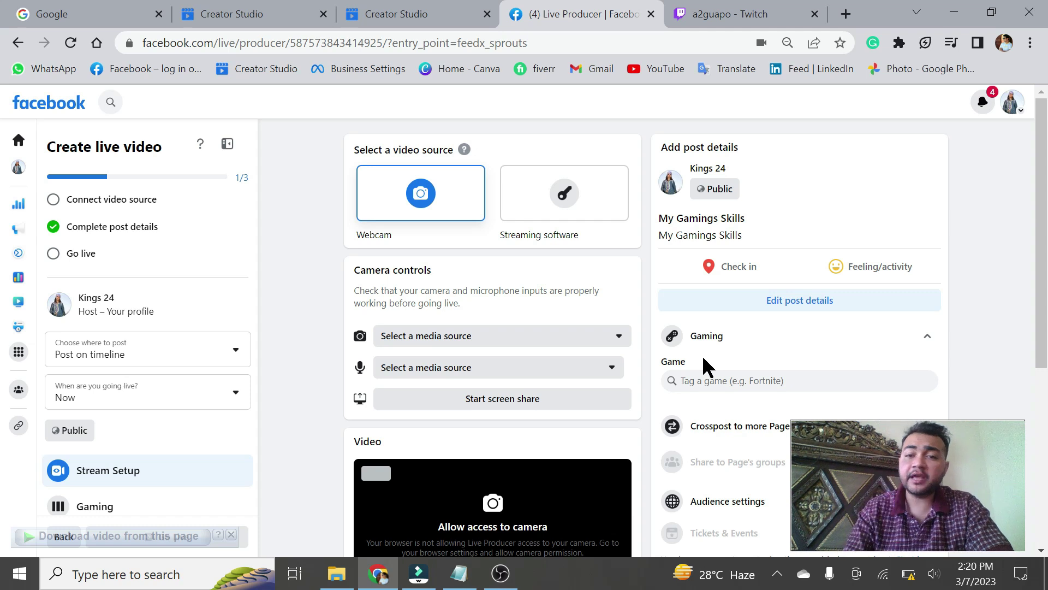
Tag Grand Theft Auto V as the live video's game by searching for "gta" in the Gaming details
left_click(759, 349)
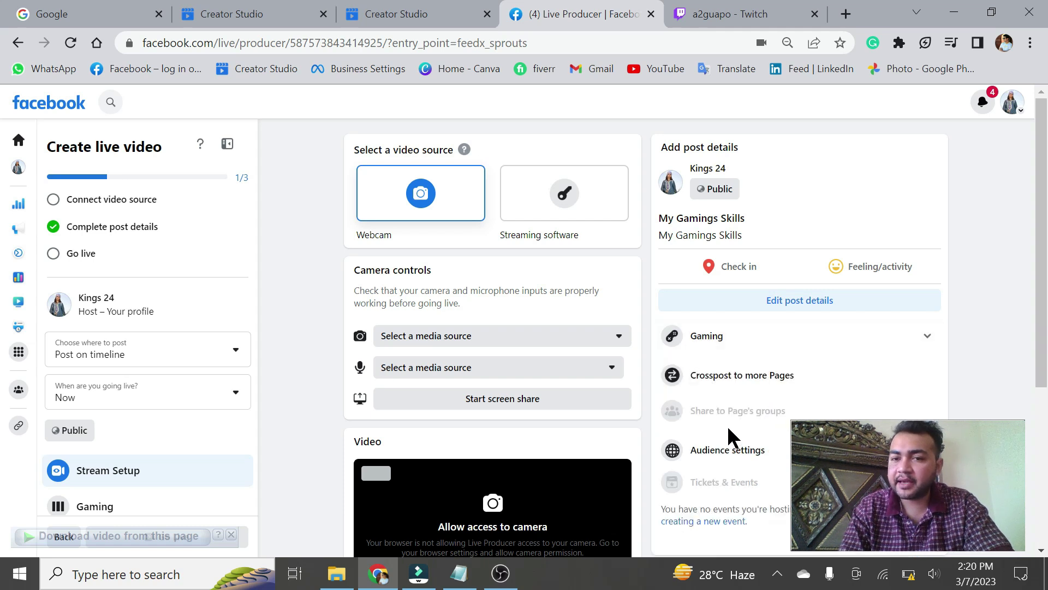
left_click(847, 335)
scroll(961, 230, "down", 2)
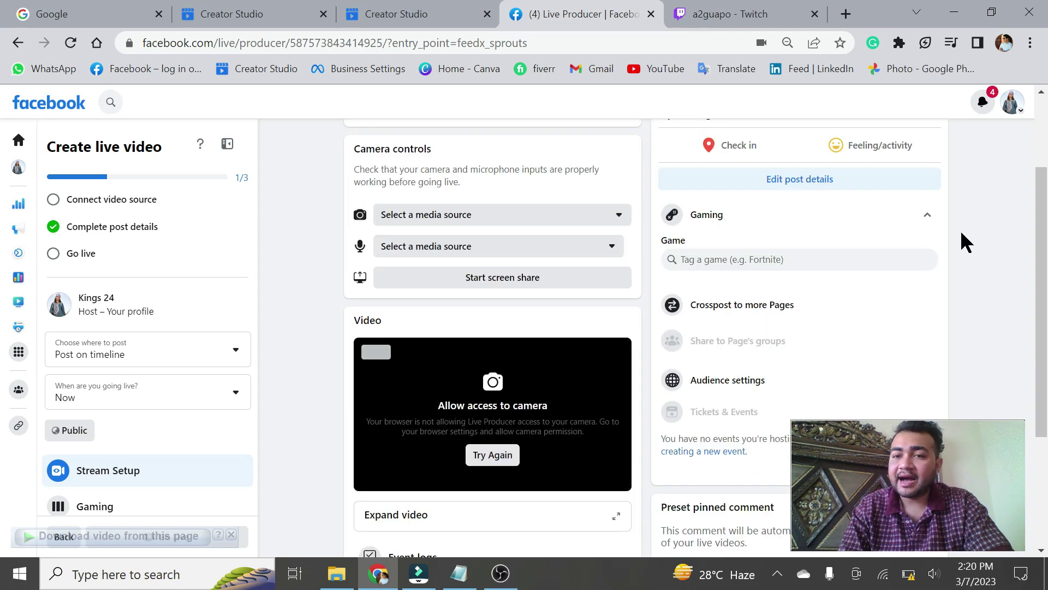
left_click(841, 259)
type("gta")
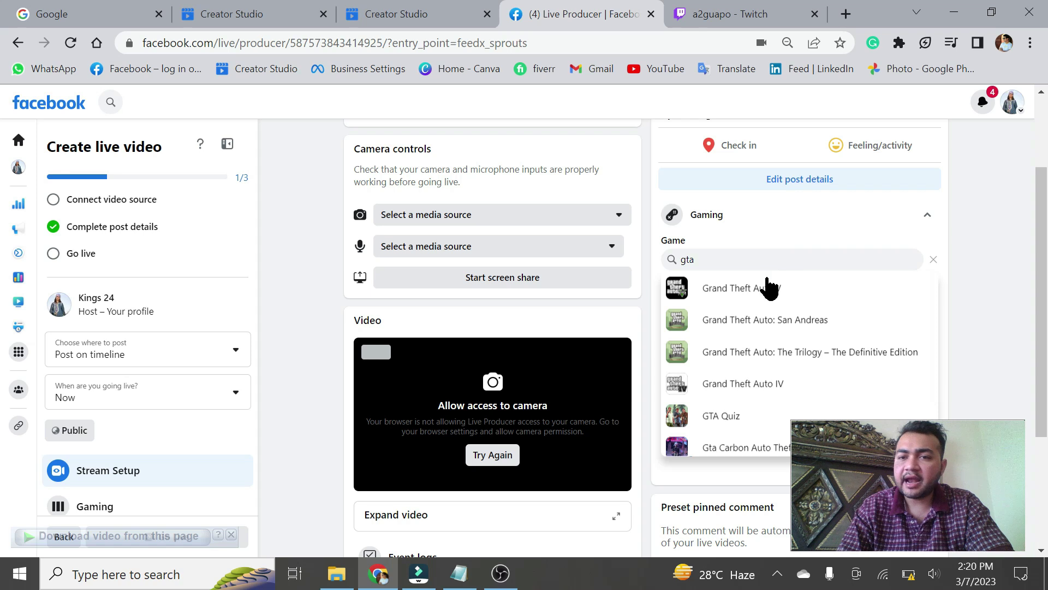
left_click(721, 292)
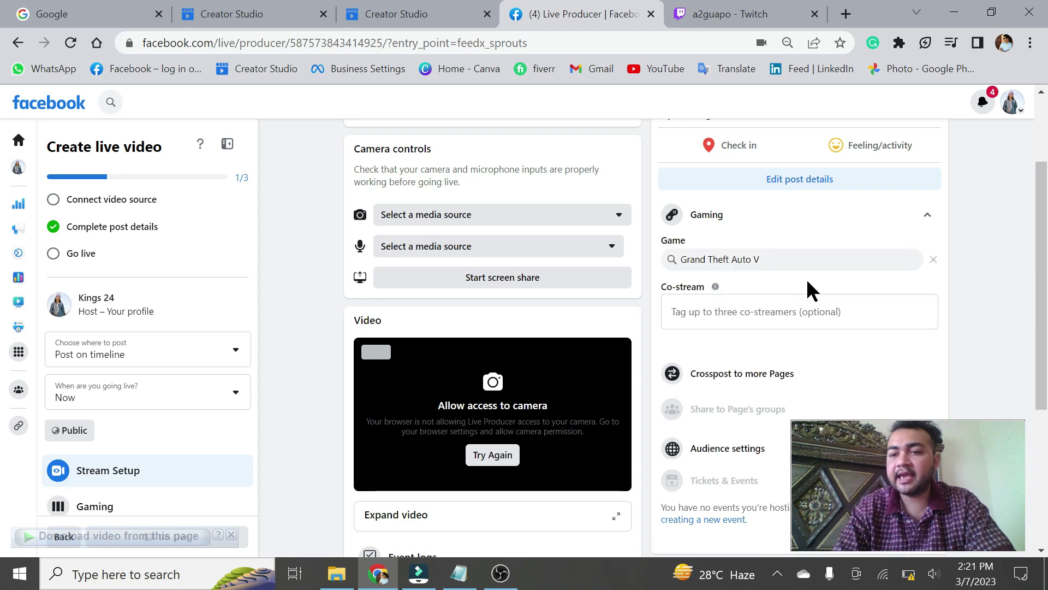
Choose Streaming software as the live video source and copy the stream key
scroll(971, 323, "up", 2)
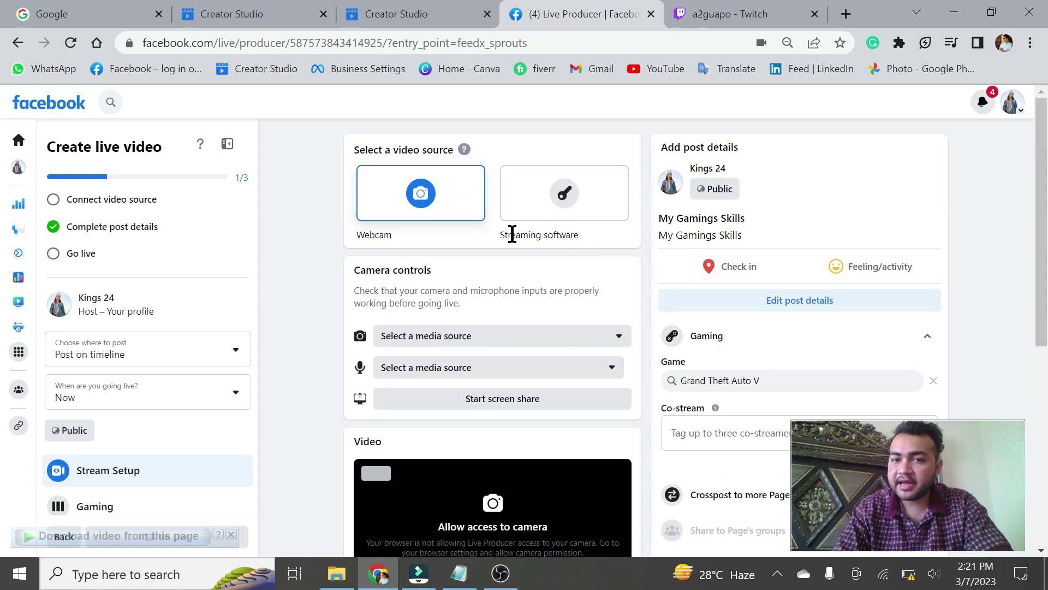
left_click(545, 195)
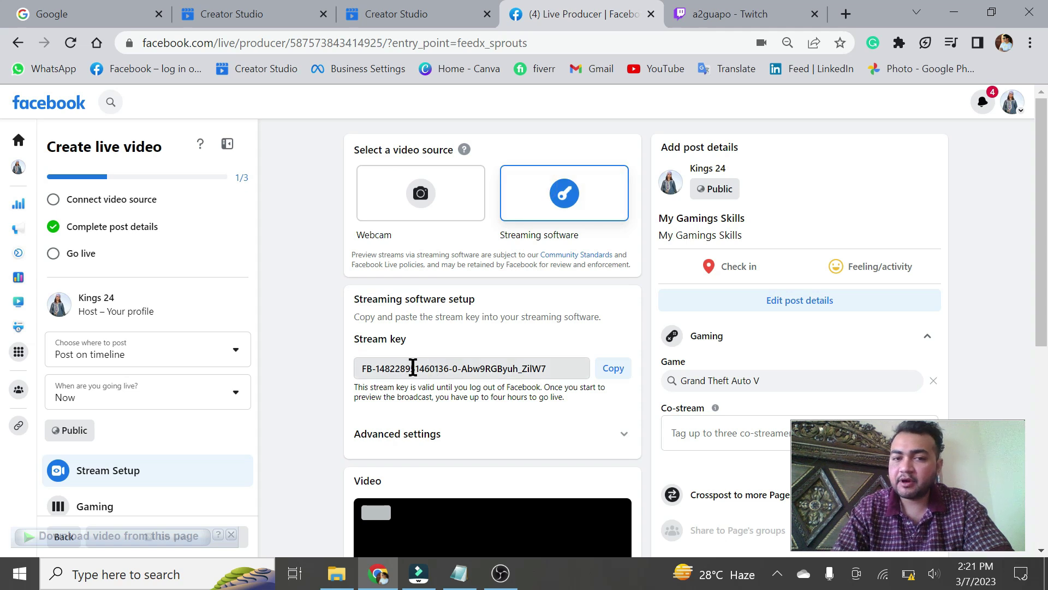
left_click(610, 371)
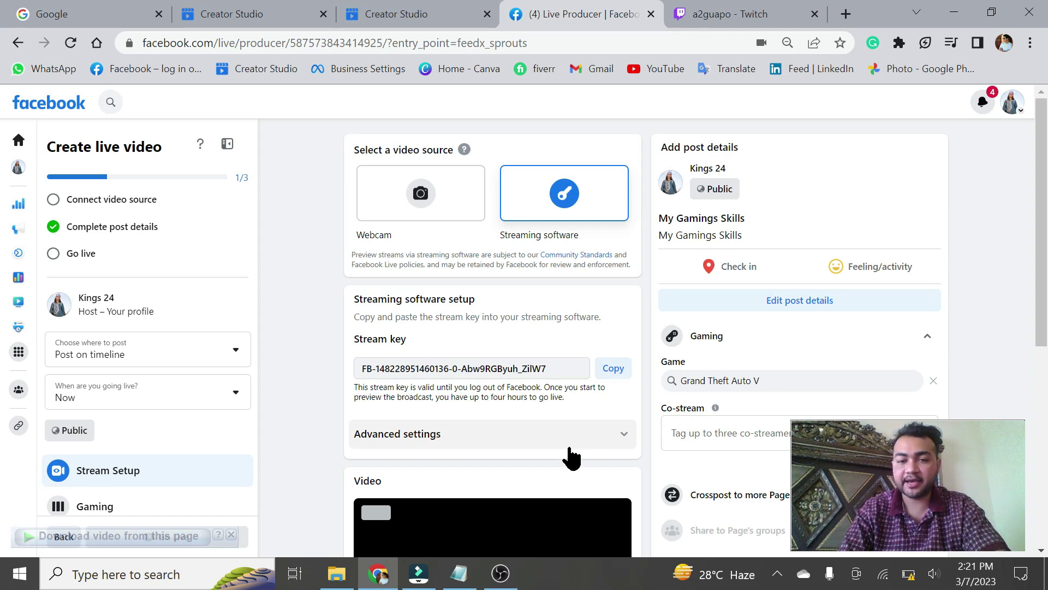
Switch to OBS and replace the Facebook Live stream key in the Stream settings with the copied key, then apply and close the settings
left_click(501, 573)
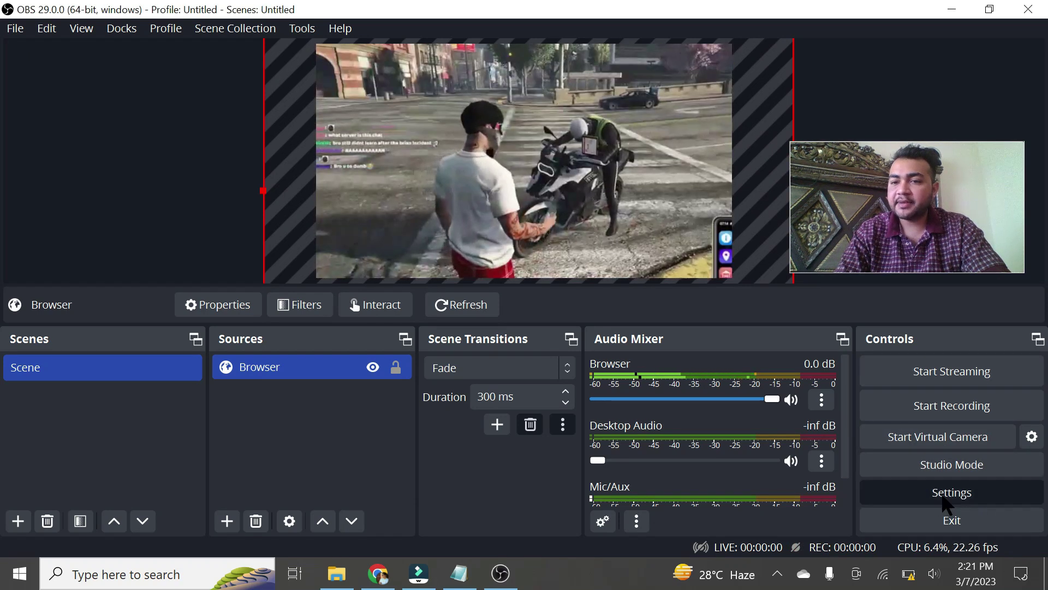
left_click(943, 494)
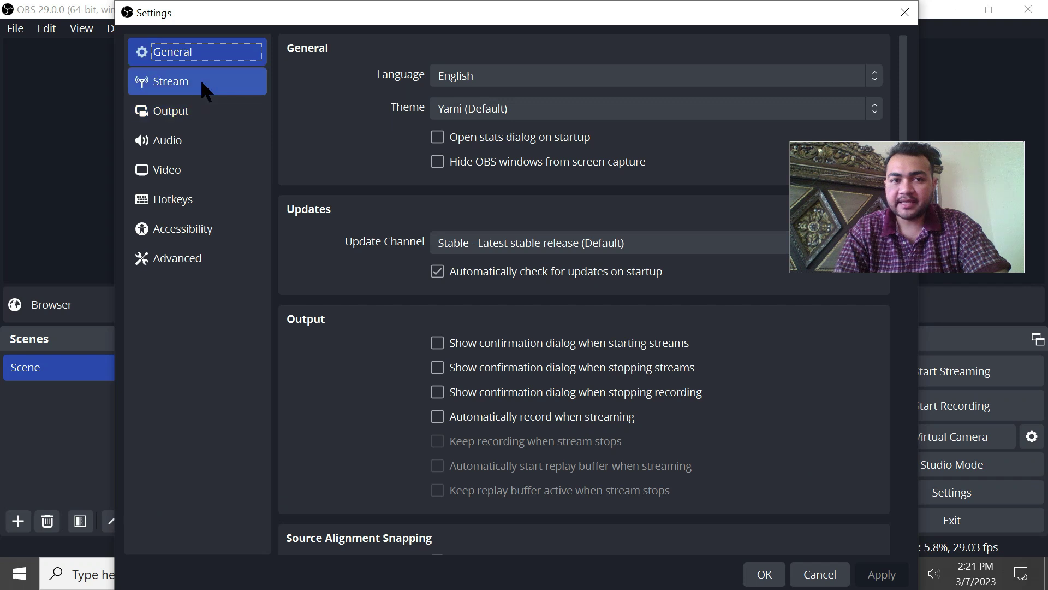
left_click(175, 81)
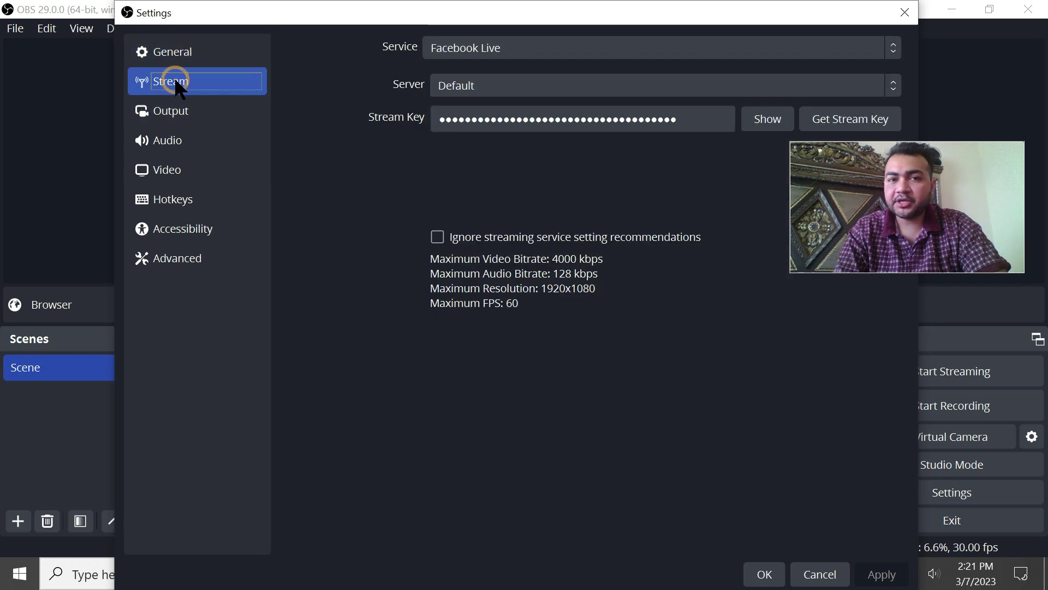
left_click(486, 119)
key("ctrl+a")
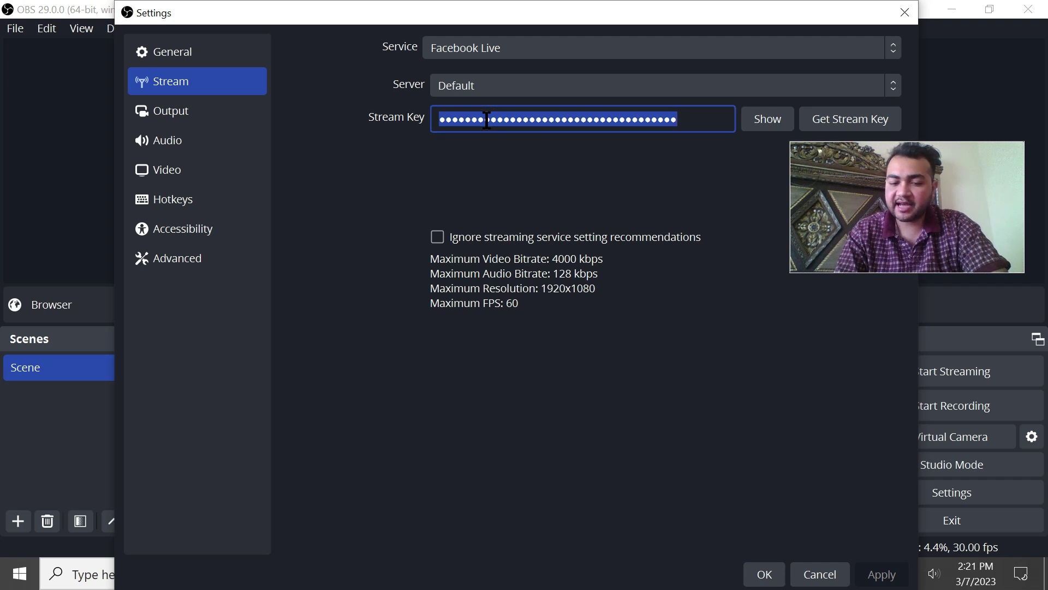
key("ctrl+v")
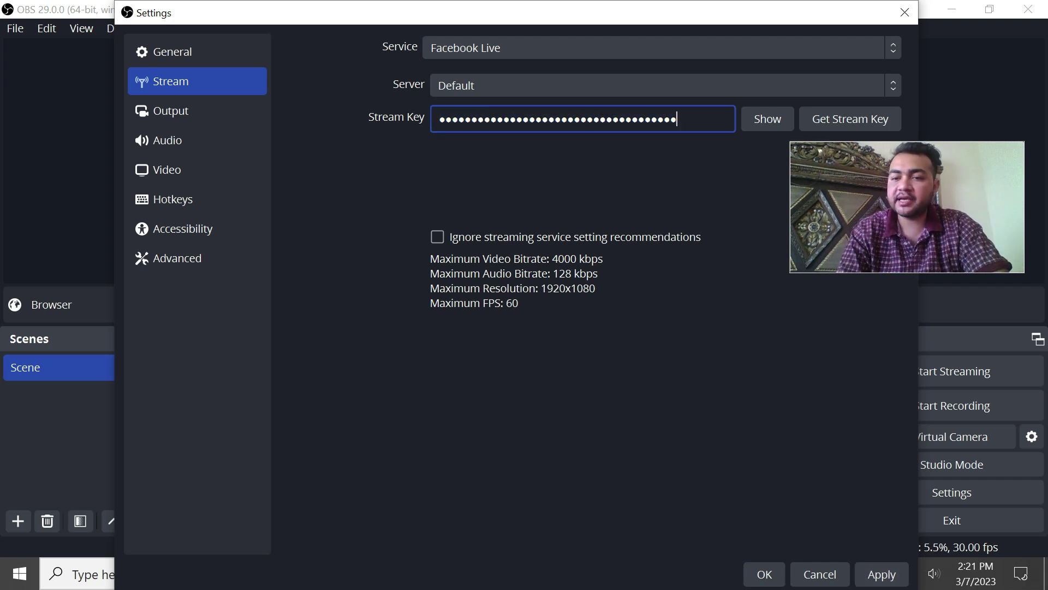
left_click(881, 575)
left_click(765, 575)
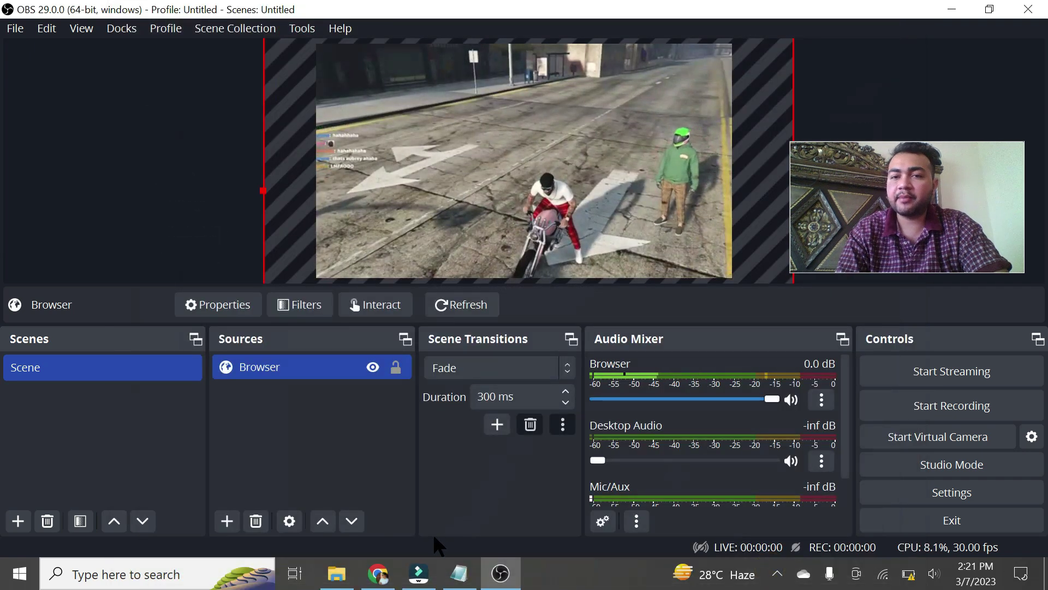
Return to Facebook Live Producer in the browser and check the live video preview's connection
left_click(377, 573)
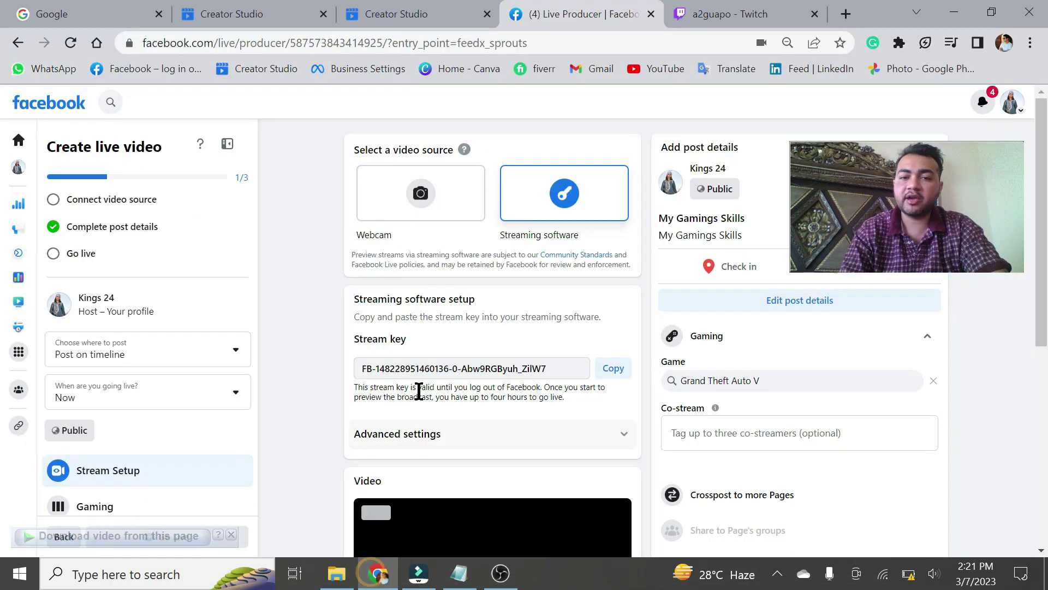
scroll(418, 391, "down", 1)
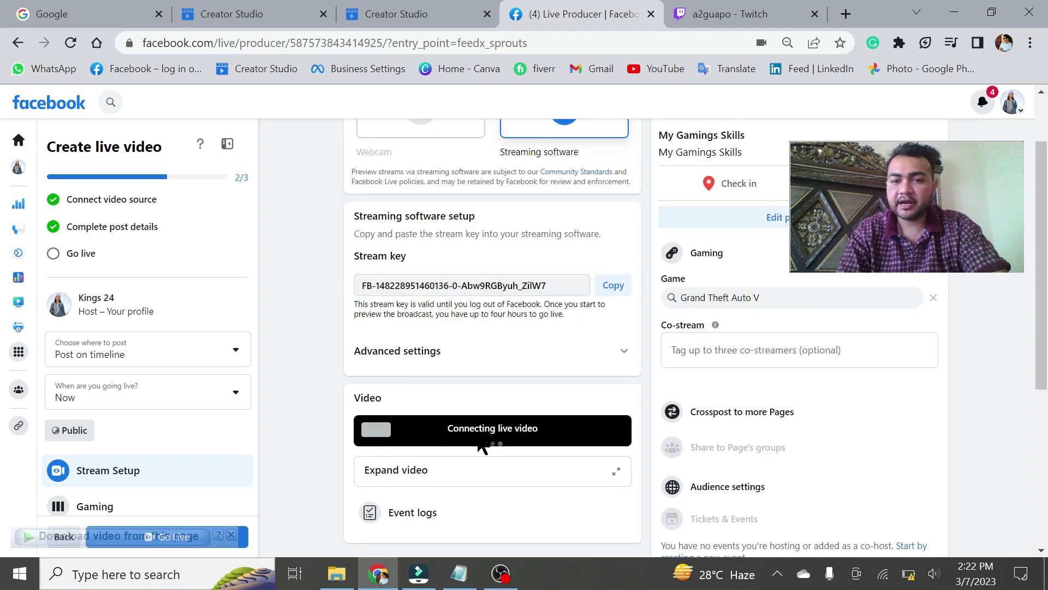